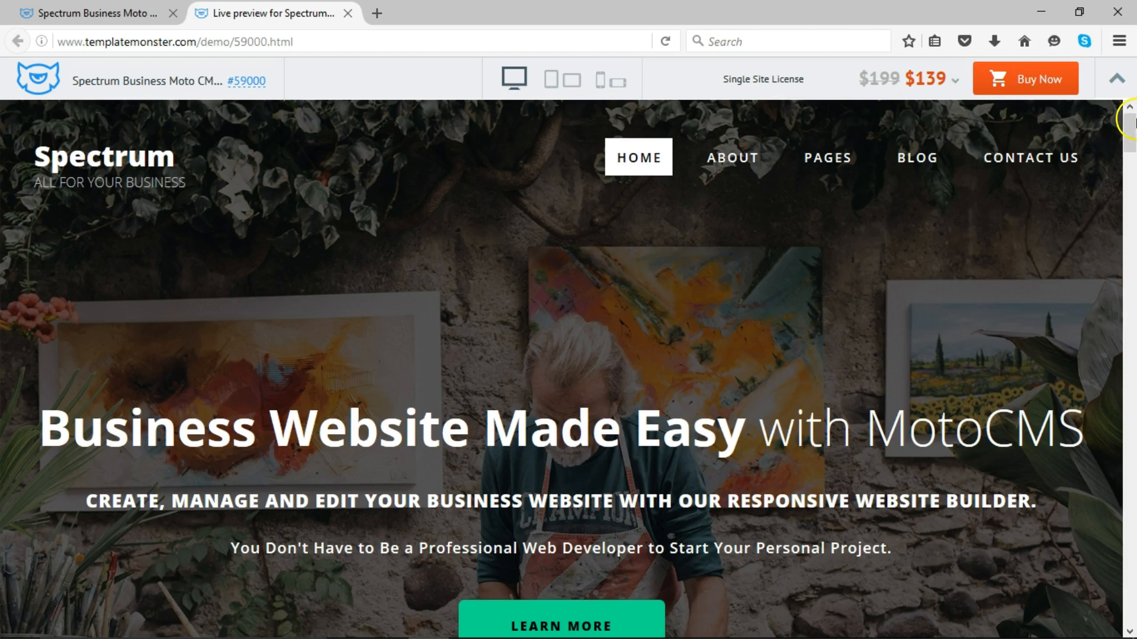
- Scroll the Spectrum template 59000 demo from Why MotoCMS down to the Contact form
{"action": "left_click_drag", "start_coordinate": [1129, 122], "coordinate": [1132, 191]}
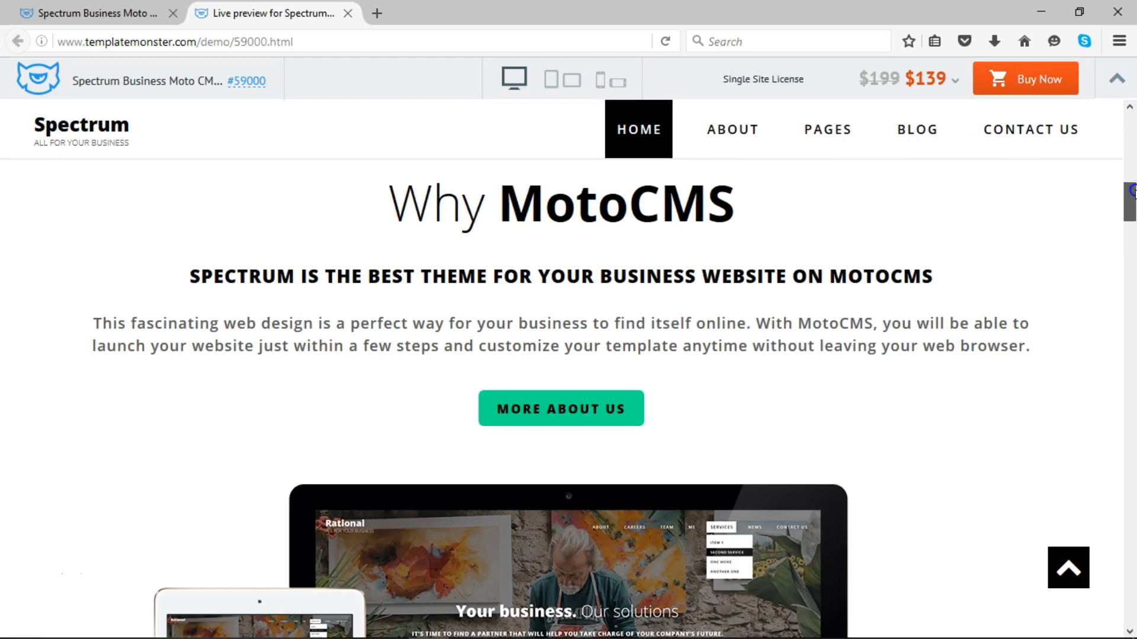
{"action": "left_click_drag", "start_coordinate": [1131, 191], "coordinate": [1132, 201]}
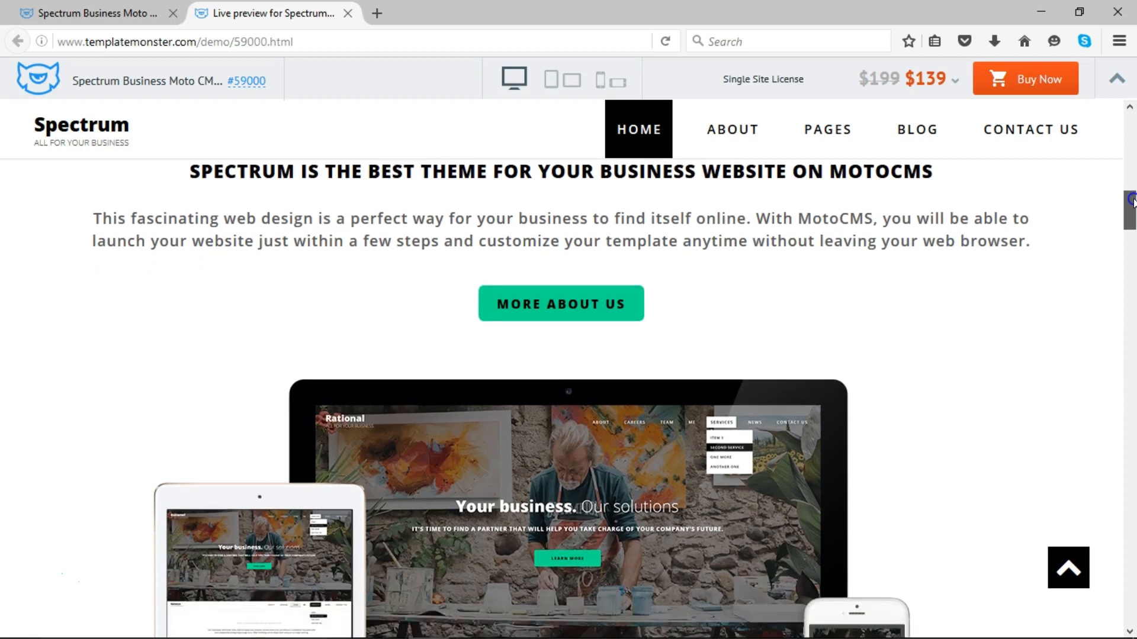
{"action": "left_click_drag", "start_coordinate": [1132, 201], "coordinate": [1131, 473]}
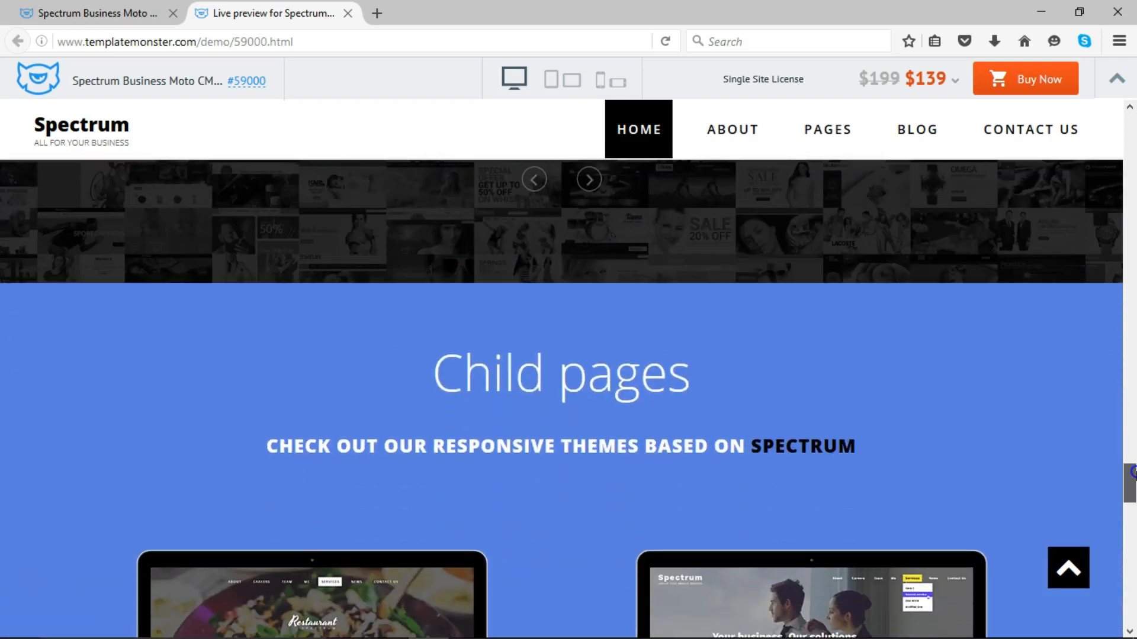
{"action": "left_click_drag", "start_coordinate": [1132, 473], "coordinate": [1132, 512]}
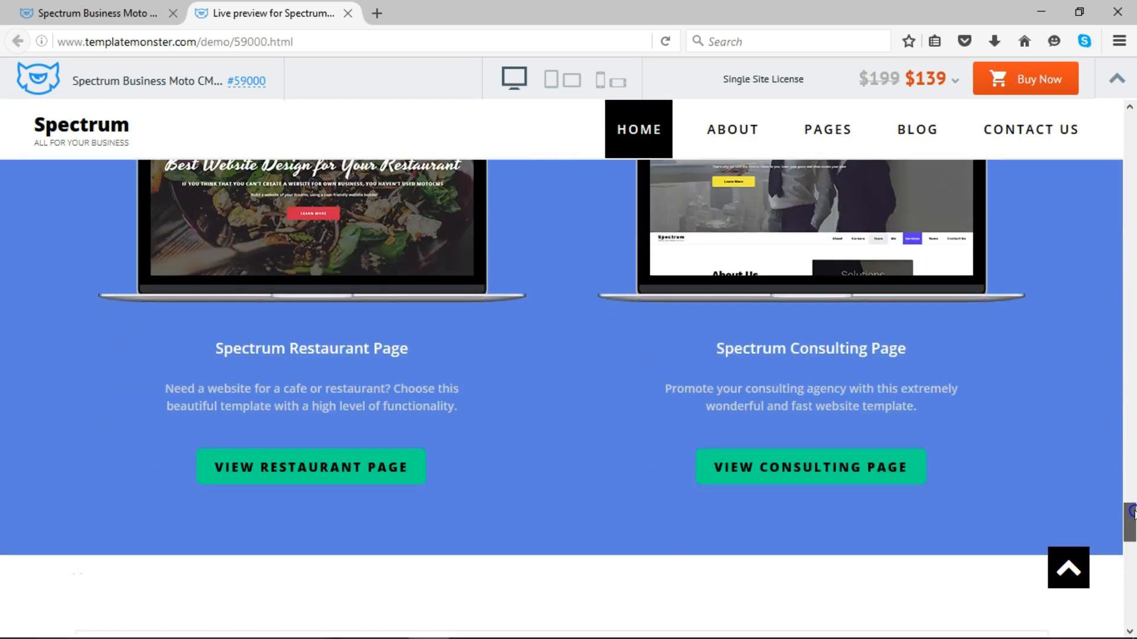
{"action": "left_click_drag", "start_coordinate": [1132, 512], "coordinate": [1132, 552]}
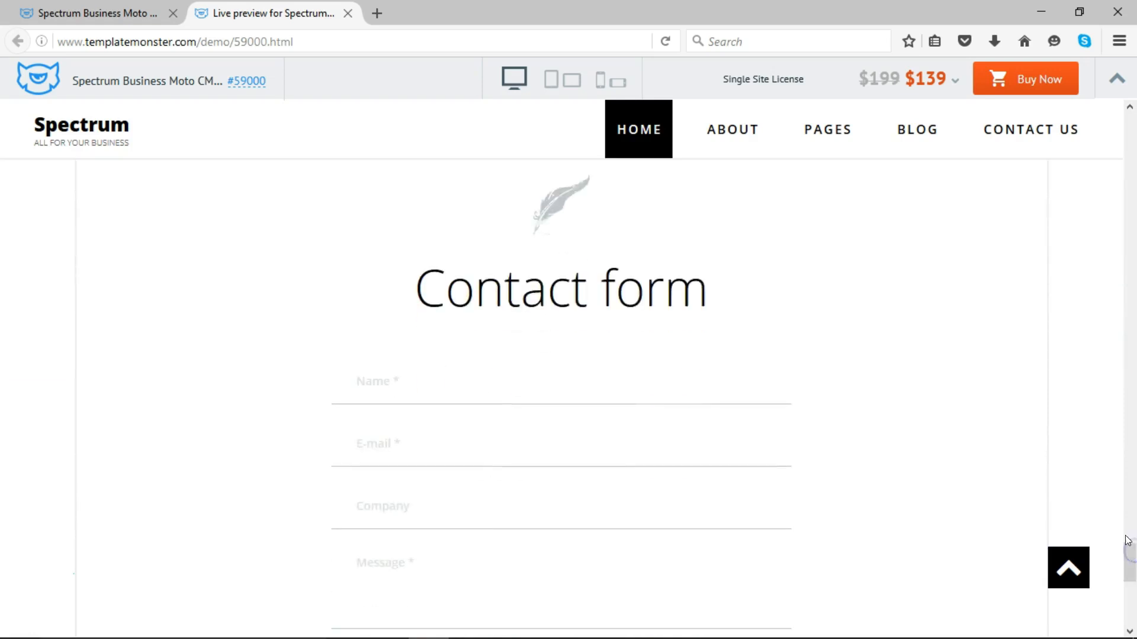
- Load kittenblanco.com instead of the preview and scroll its homepage through testimonials to the footer
{"action": "left_click", "coordinate": [408, 39]}
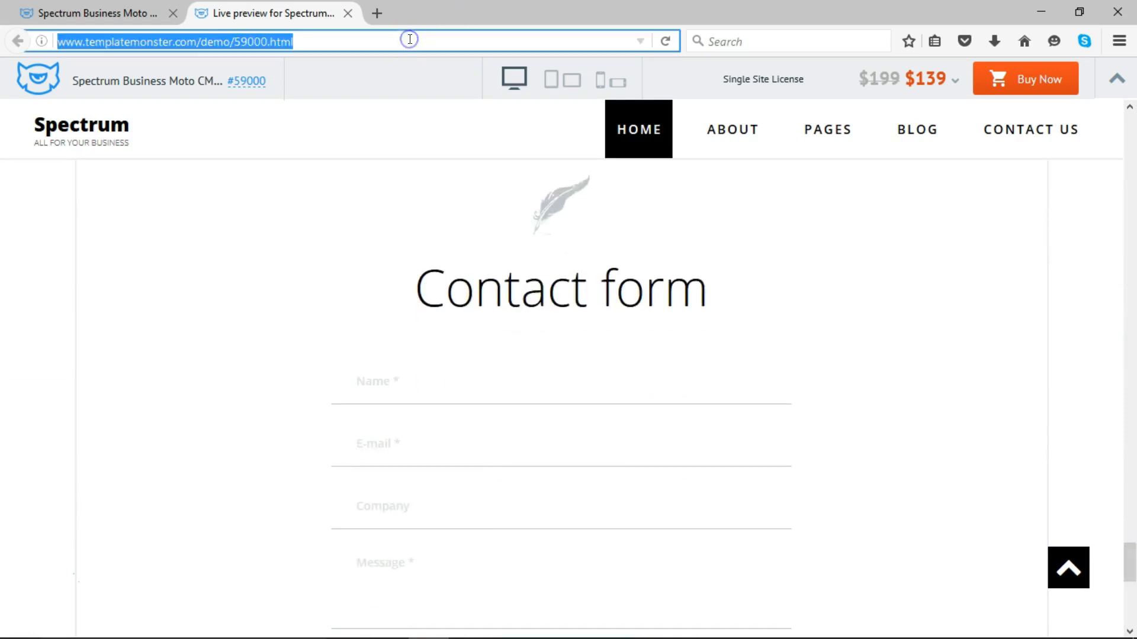
{"action": "type", "text": "kittenblanco.com/"}
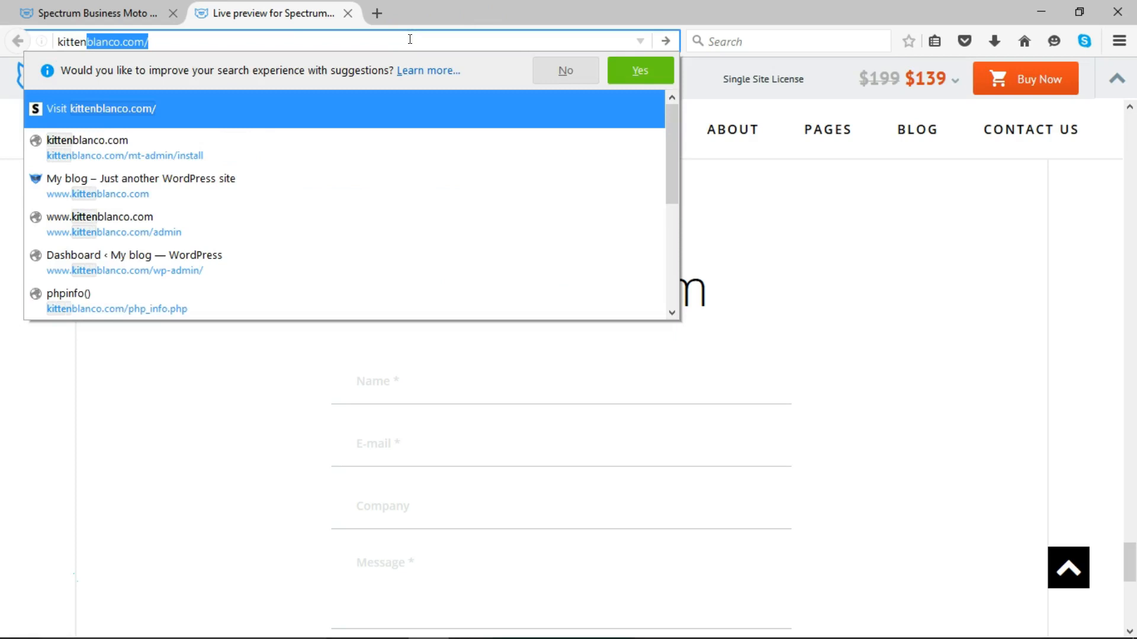
{"action": "key", "text": "Return"}
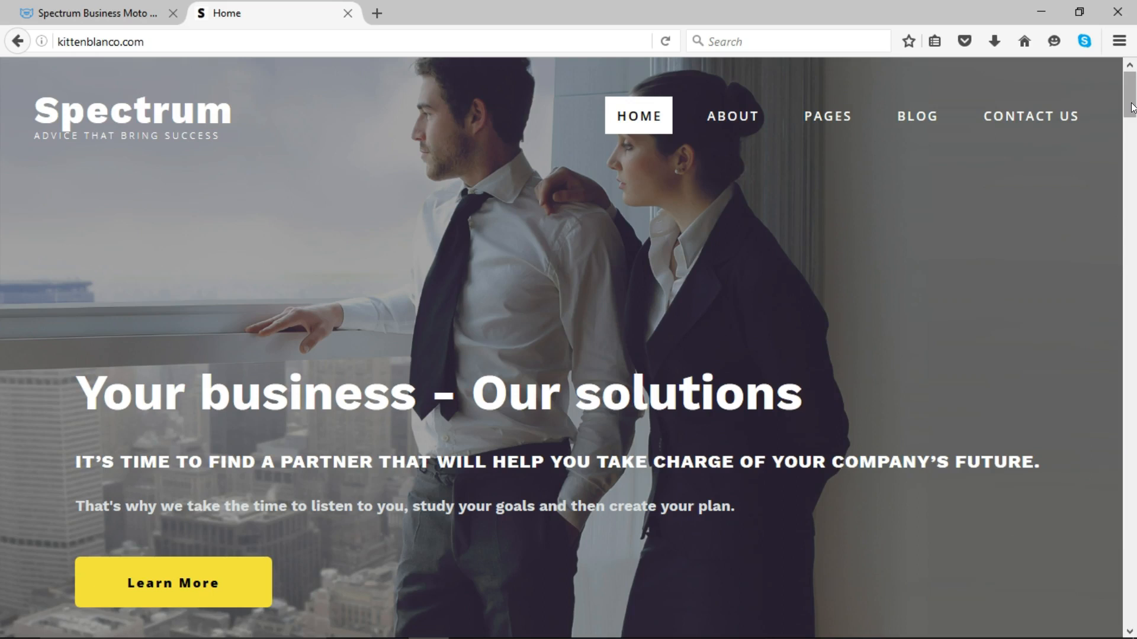
{"action": "left_click_drag", "start_coordinate": [1132, 104], "coordinate": [1132, 428]}
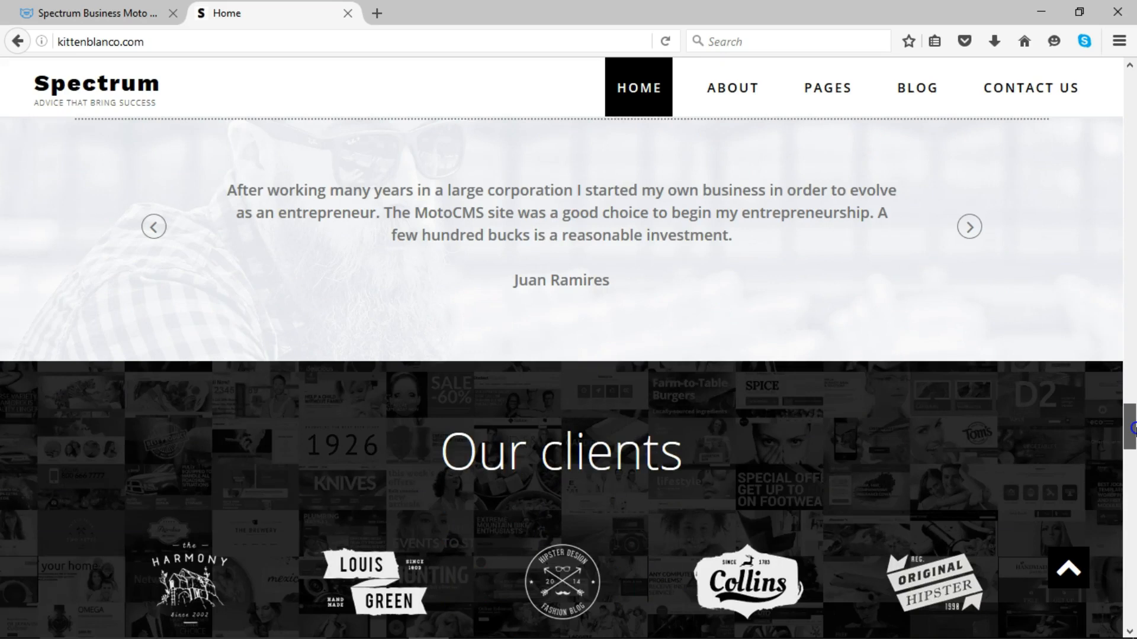
{"action": "left_click_drag", "start_coordinate": [1132, 428], "coordinate": [1124, 170]}
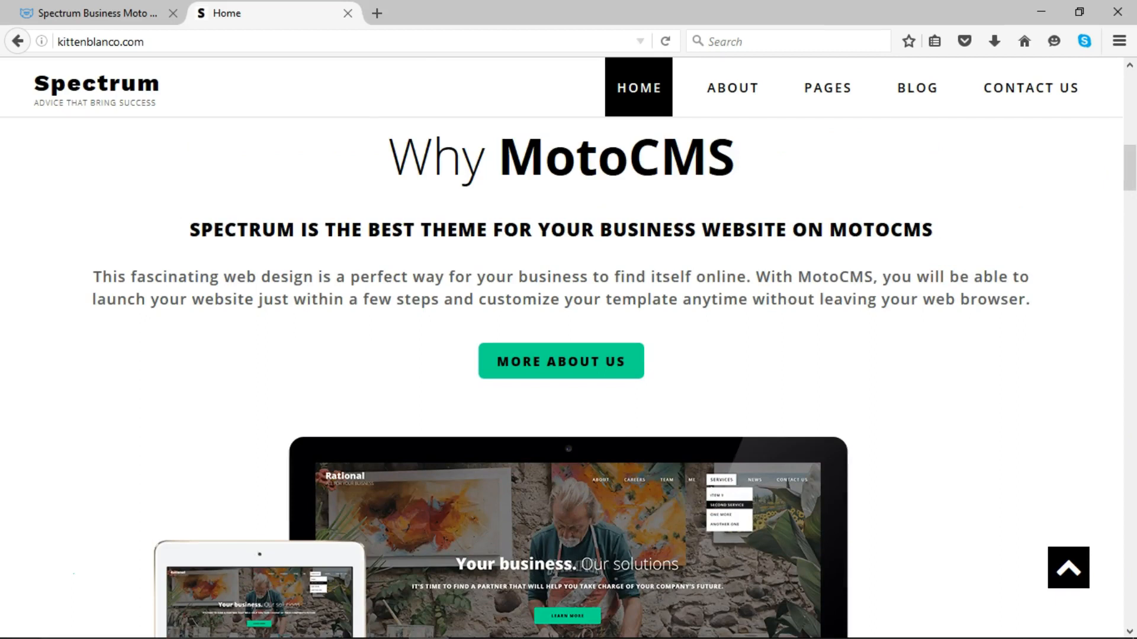
{"action": "left_click", "coordinate": [383, 13]}
{"action": "type", "text": "lib"}
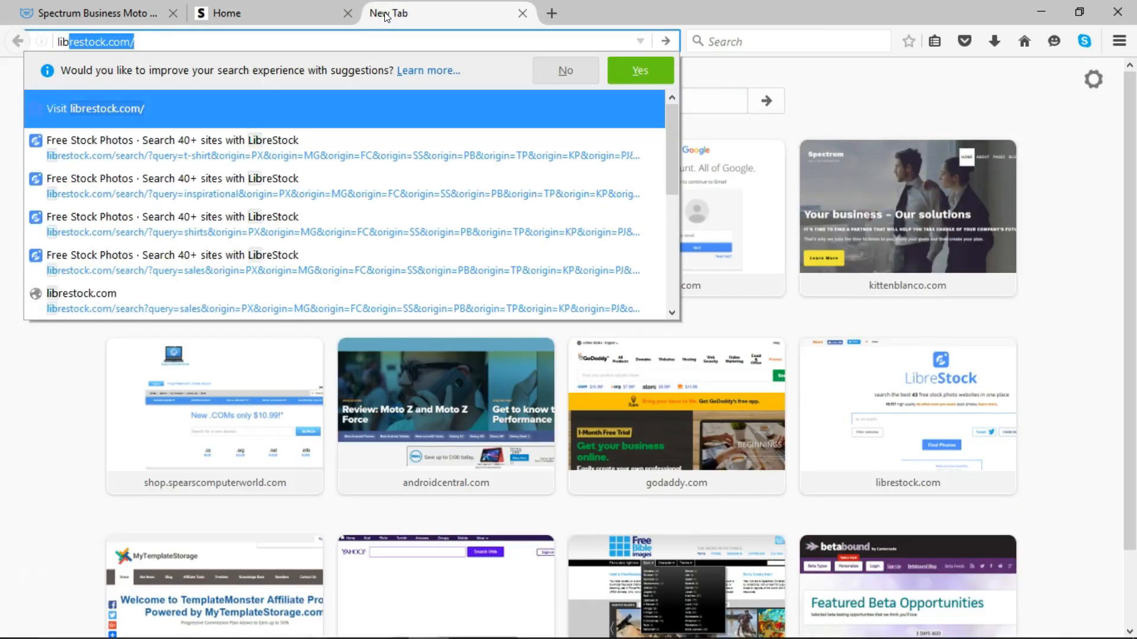
{"action": "type", "text": "restock.co"}
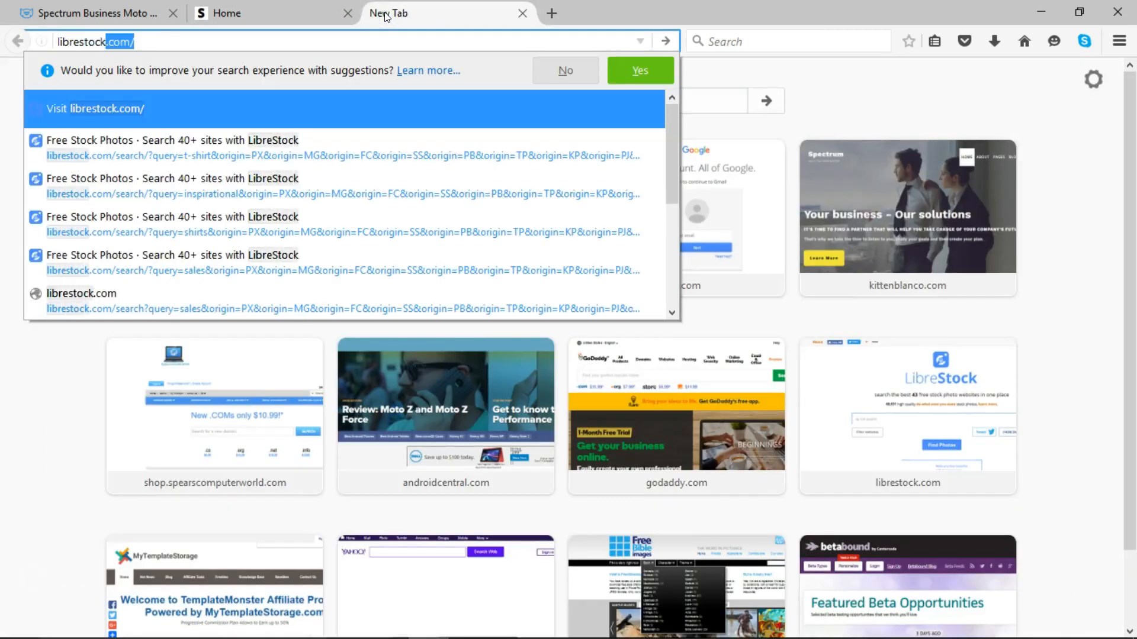
{"action": "type", "text": "m"}
{"action": "key", "text": "Return"}
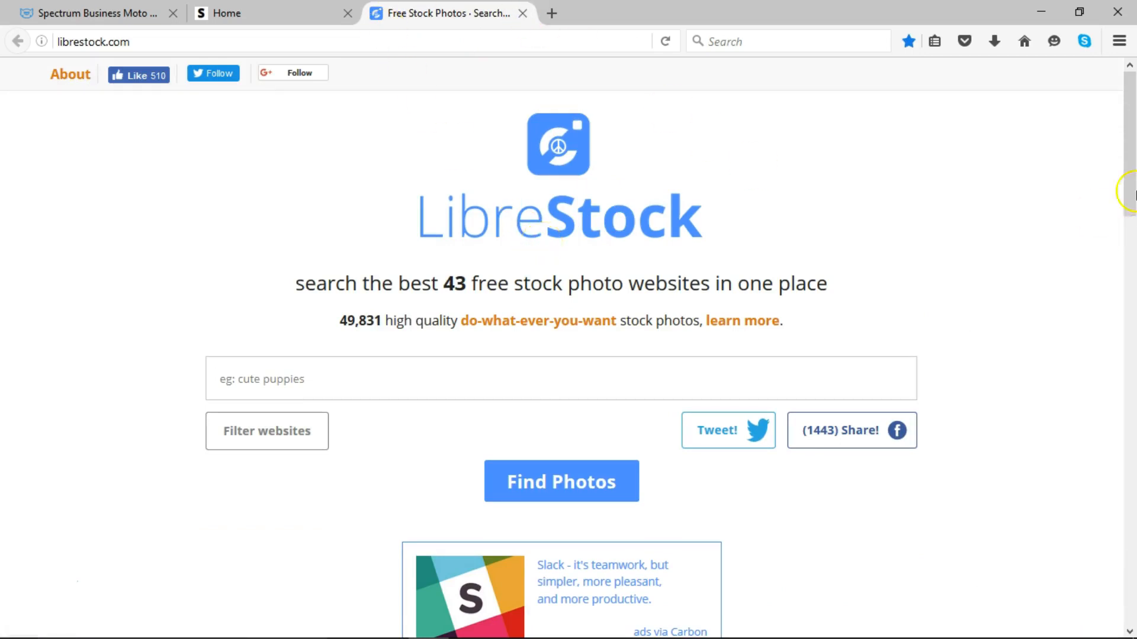
{"action": "scroll", "coordinate": [1132, 196], "scroll_direction": "down", "scroll_amount": 3}
{"action": "left_click_drag", "start_coordinate": [1132, 196], "coordinate": [1131, 145]}
{"action": "left_click", "coordinate": [524, 13]}
- Append /mt-admin to the site address to reach the admin login page
{"action": "left_click", "coordinate": [342, 39]}
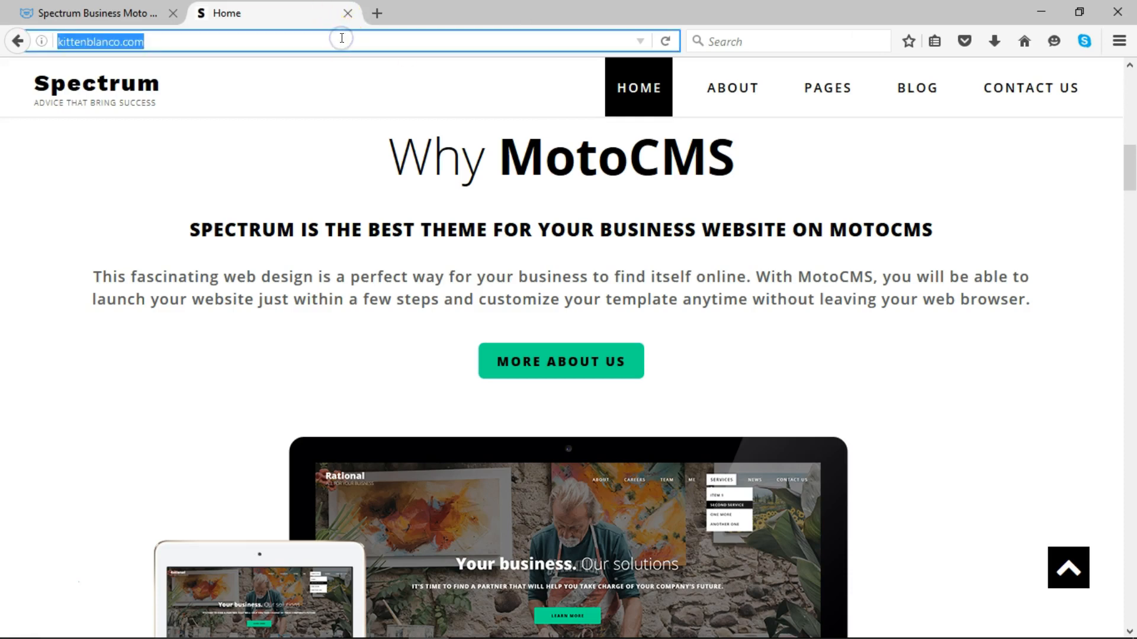
{"action": "left_click", "coordinate": [342, 37]}
{"action": "type", "text": "/mt-admin/"}
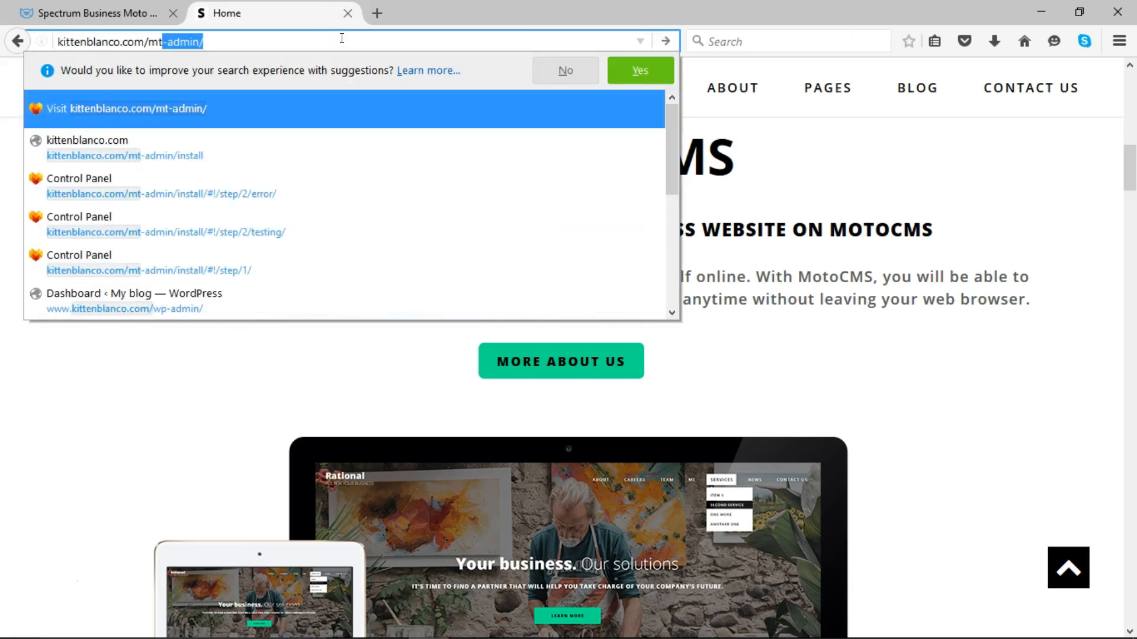
{"action": "key", "text": "Return"}
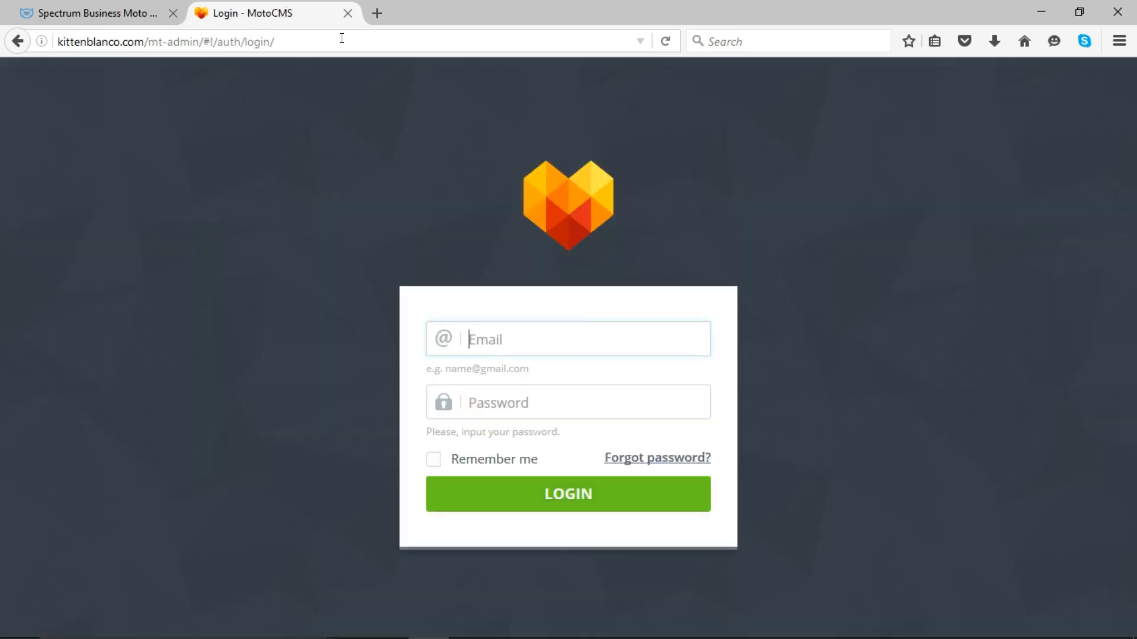
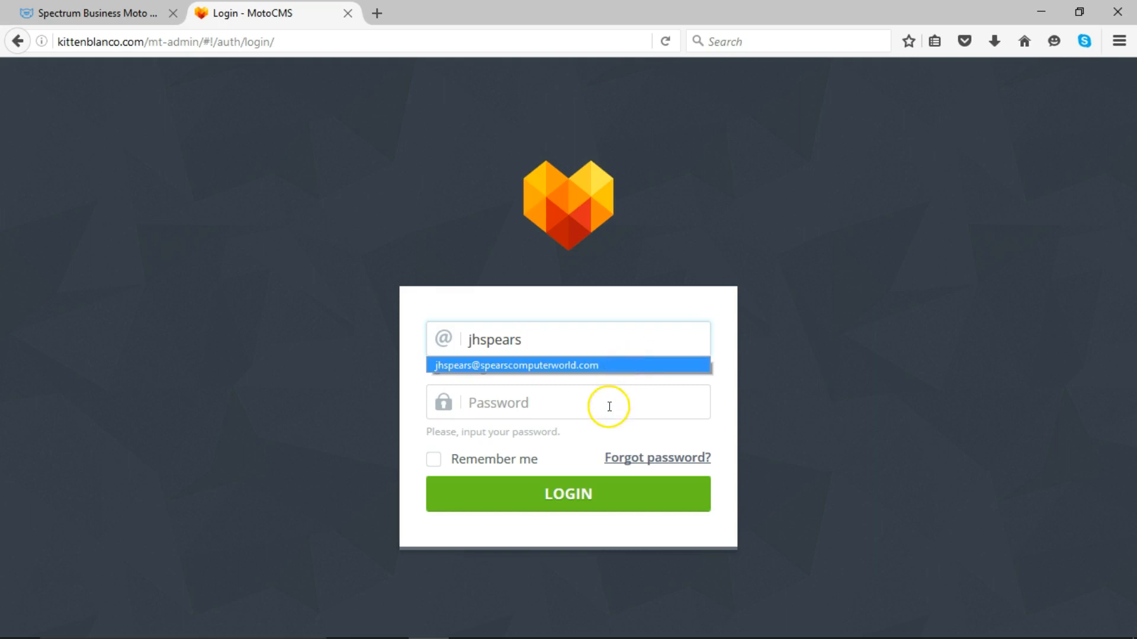
- Sign in with the saved email and account password, then dismiss Firefox's save-login prompt
{"action": "left_click", "coordinate": [591, 364]}
{"action": "left_click", "coordinate": [571, 395]}
{"action": "type", "text": "•••••"}
{"action": "key", "text": "BackSpace"}
{"action": "key", "text": "BackSpace"}
{"action": "key", "text": "BackSpace"}
{"action": "key", "text": "BackSpace"}
{"action": "key", "text": "BackSpace"}
{"action": "type", "text": "••••••"}
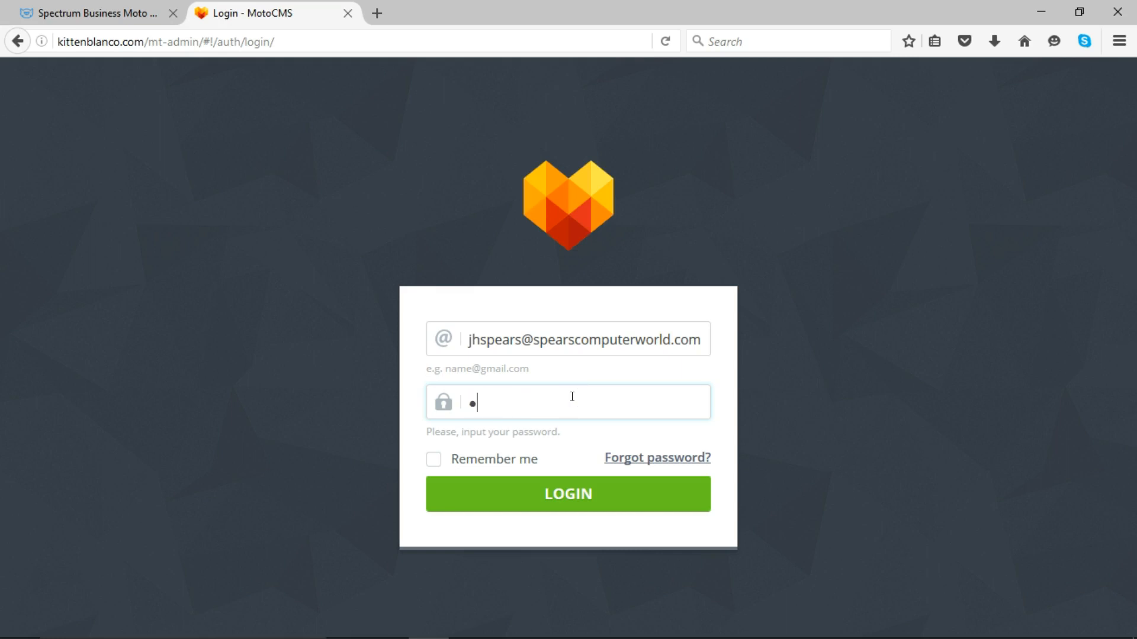
{"action": "type", "text": "•••••"}
{"action": "key", "text": "Return"}
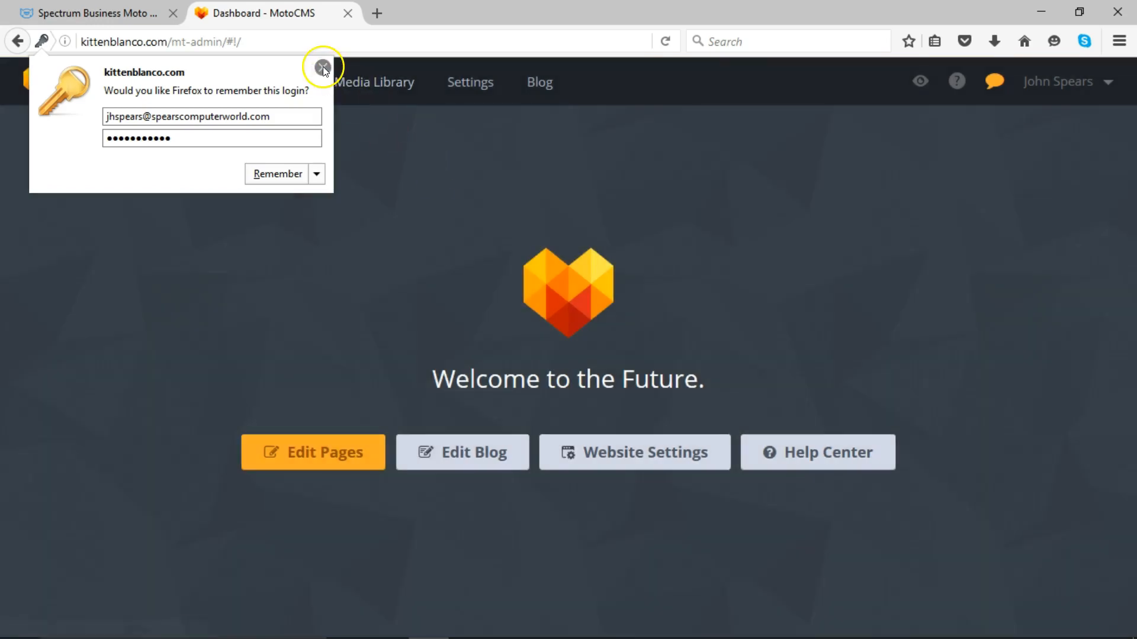
{"action": "left_click", "coordinate": [323, 67]}
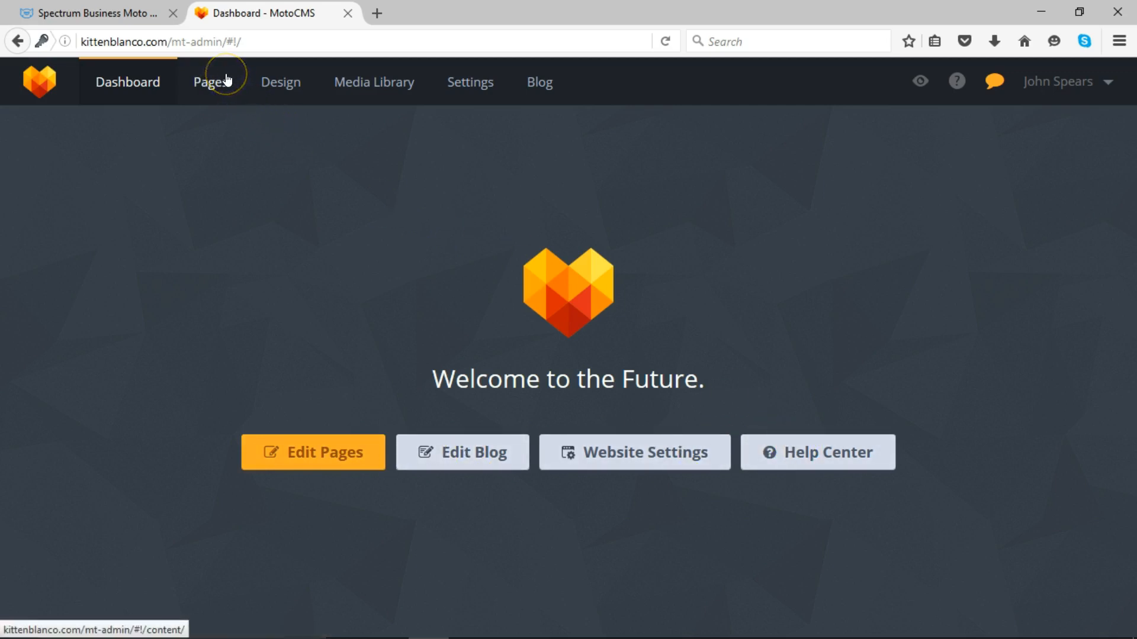
- Look over the Design options, then open the Pages editor on the Home page
{"action": "left_click", "coordinate": [283, 80]}
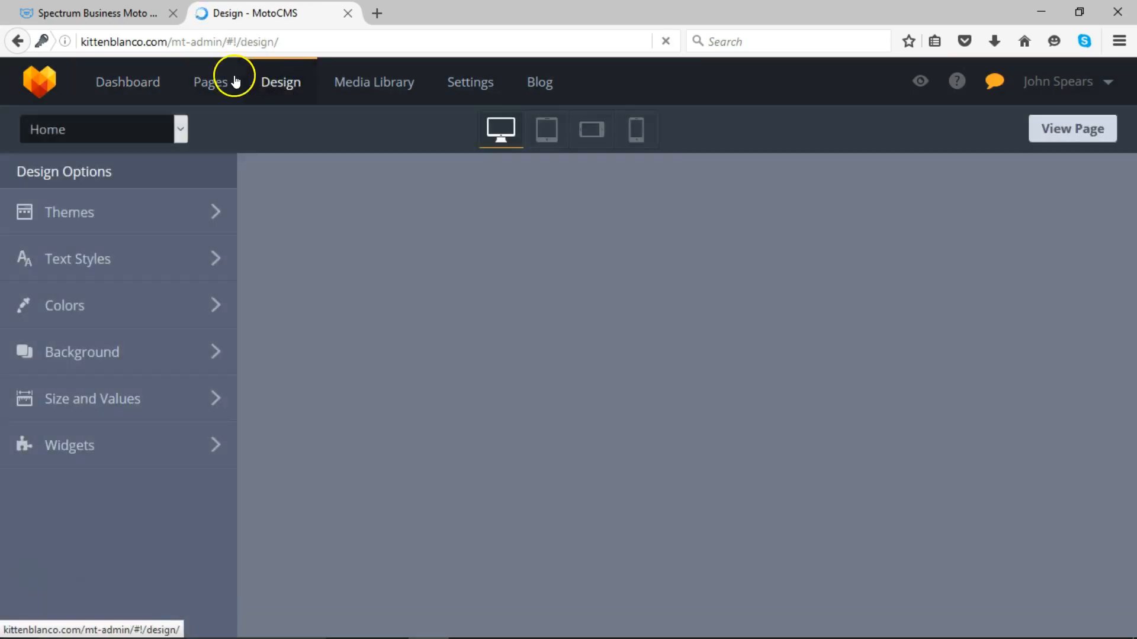
{"action": "left_click", "coordinate": [208, 78]}
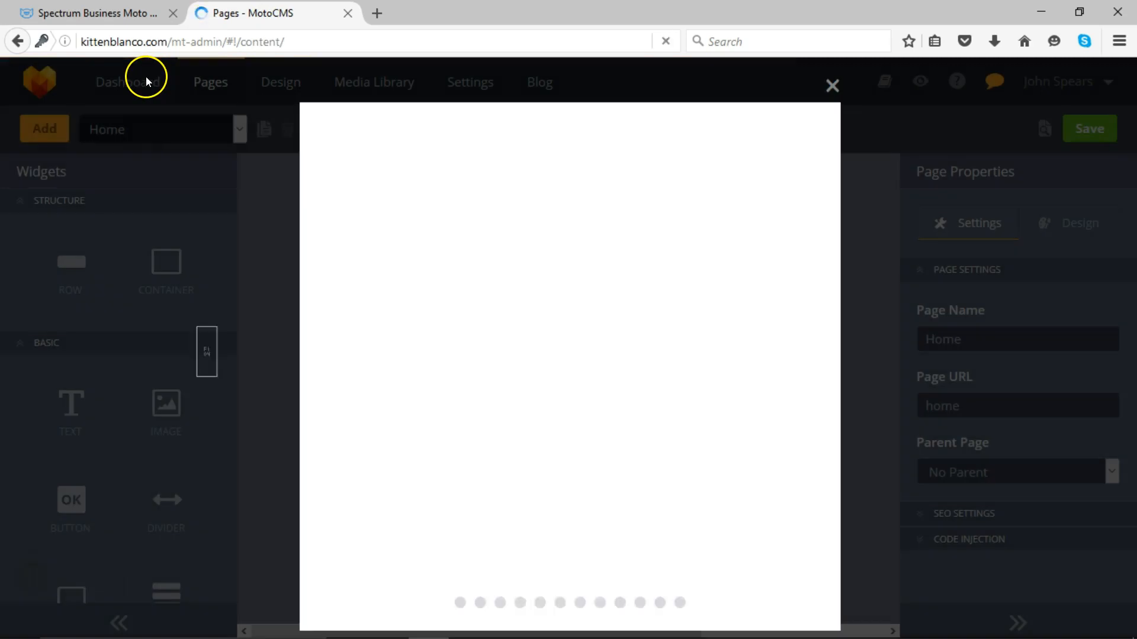
- Close the editor tour, reopen Edit Pages from the Dashboard, and drop an Image widget on the canvas
{"action": "left_click", "coordinate": [146, 78]}
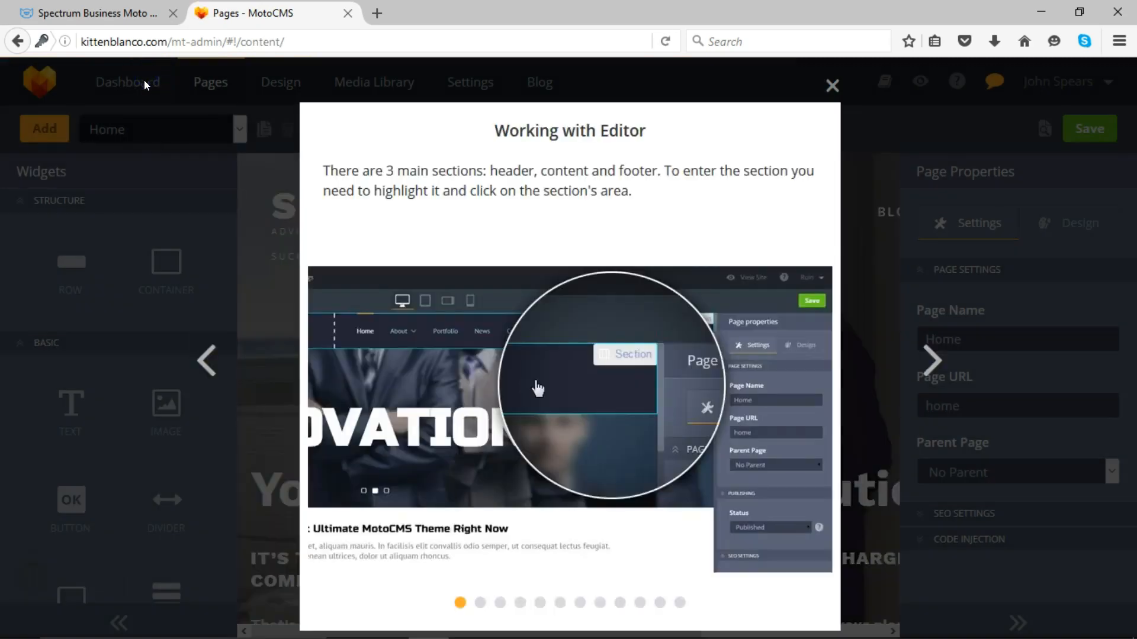
{"action": "left_click", "coordinate": [832, 85]}
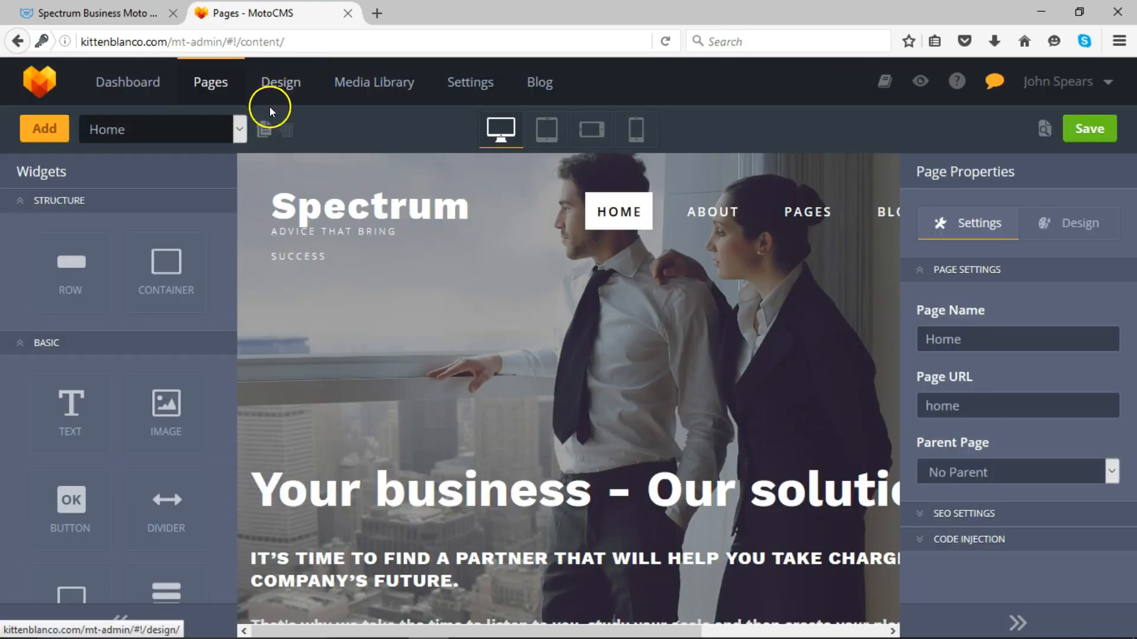
{"action": "left_click", "coordinate": [154, 83]}
{"action": "left_click", "coordinate": [340, 466]}
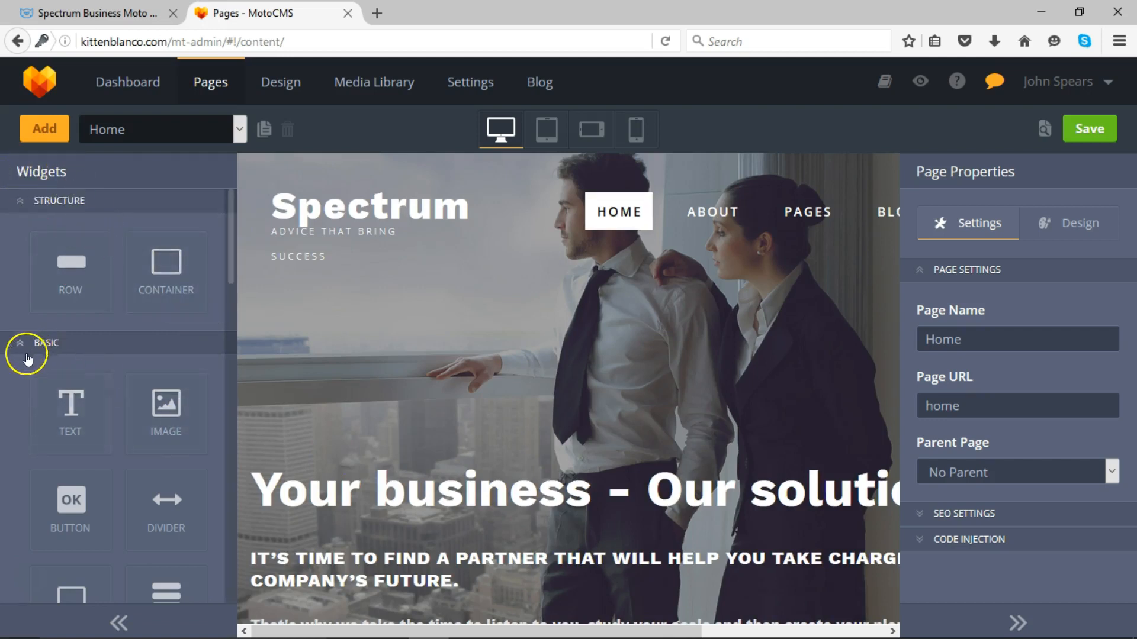
{"action": "left_click_drag", "start_coordinate": [168, 413], "coordinate": [388, 357]}
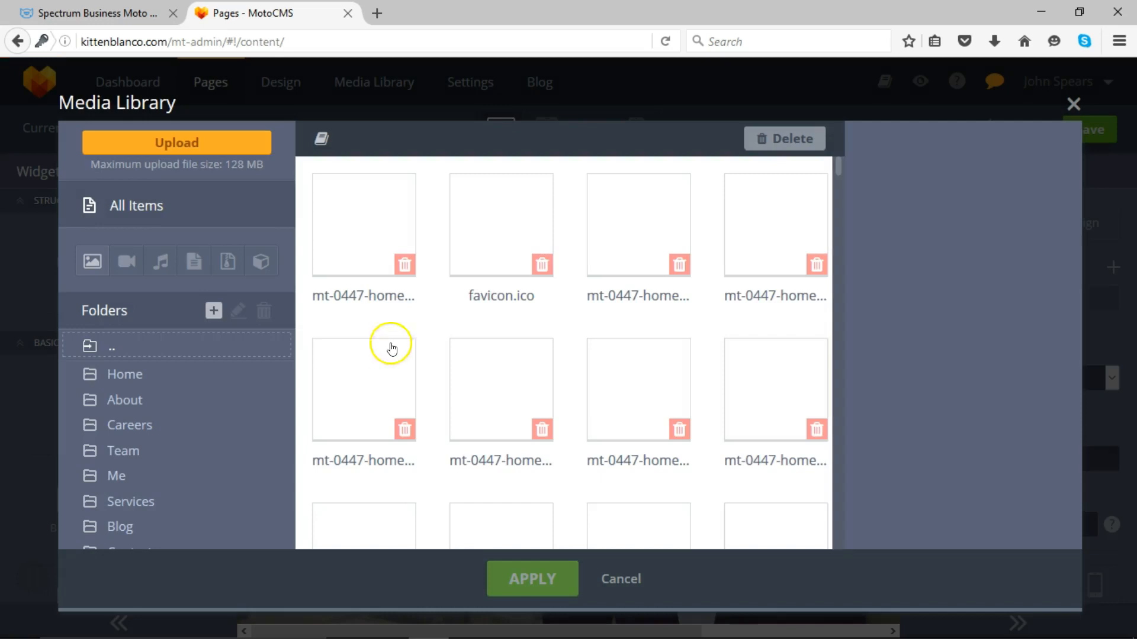
- Apply mt-0447-home-bg1.jpg to the image block, then cancel and discard the unsaved changes
{"action": "left_click", "coordinate": [375, 221]}
{"action": "left_click", "coordinate": [527, 583]}
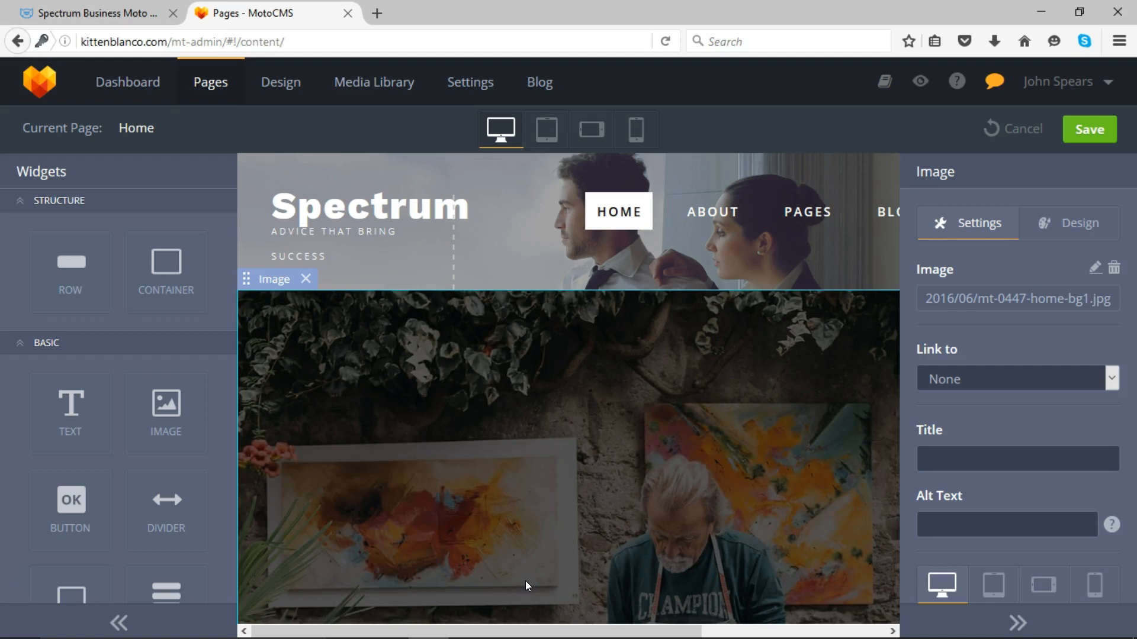
{"action": "left_click", "coordinate": [1017, 123]}
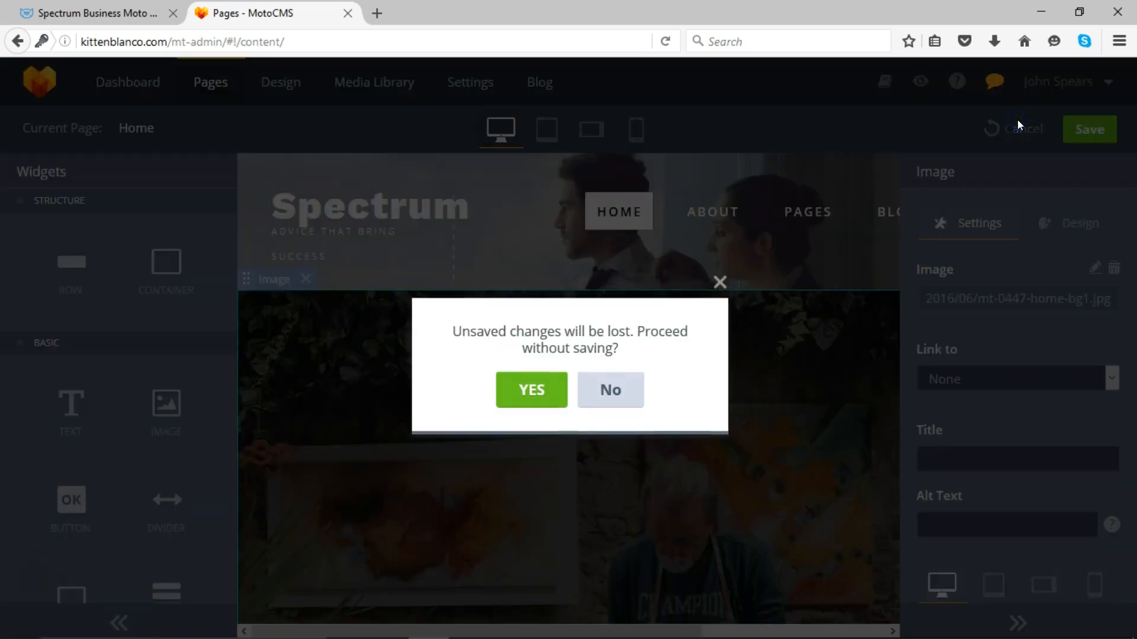
{"action": "left_click", "coordinate": [521, 391]}
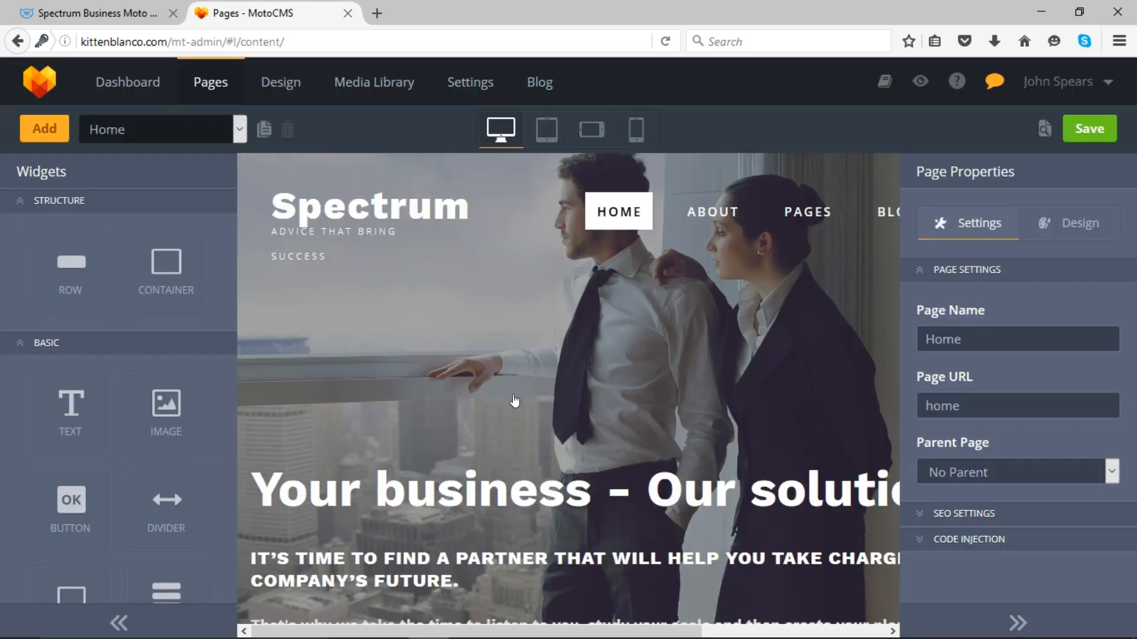
{"action": "mouse_move", "coordinate": [787, 211]}
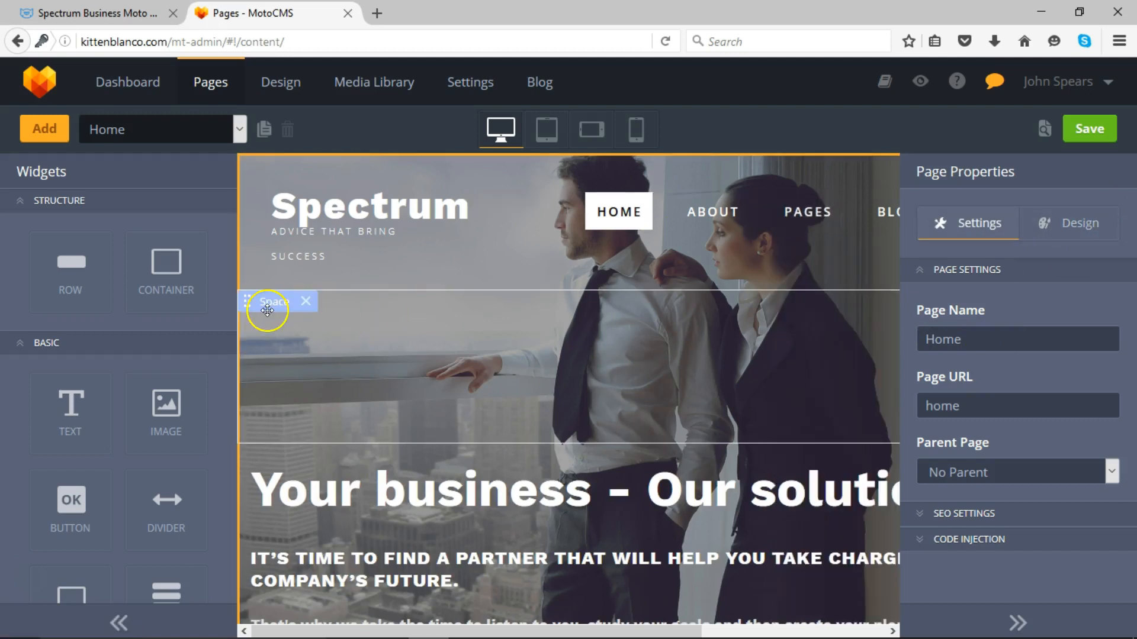
{"action": "left_click_drag", "start_coordinate": [230, 281], "coordinate": [225, 362]}
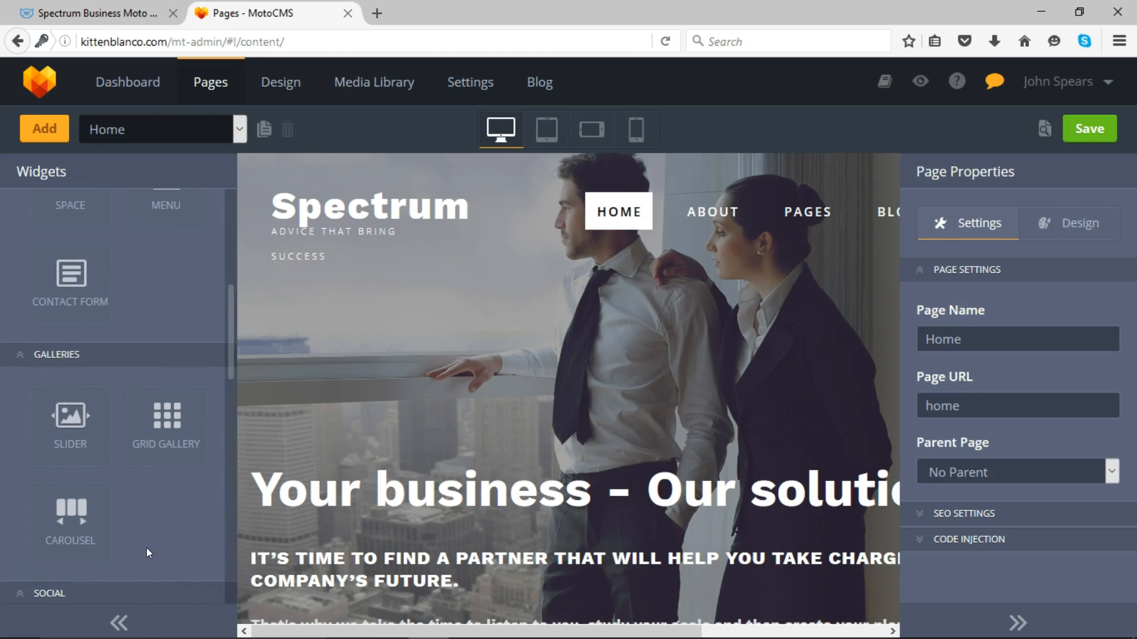
{"action": "left_click_drag", "start_coordinate": [230, 350], "coordinate": [231, 528]}
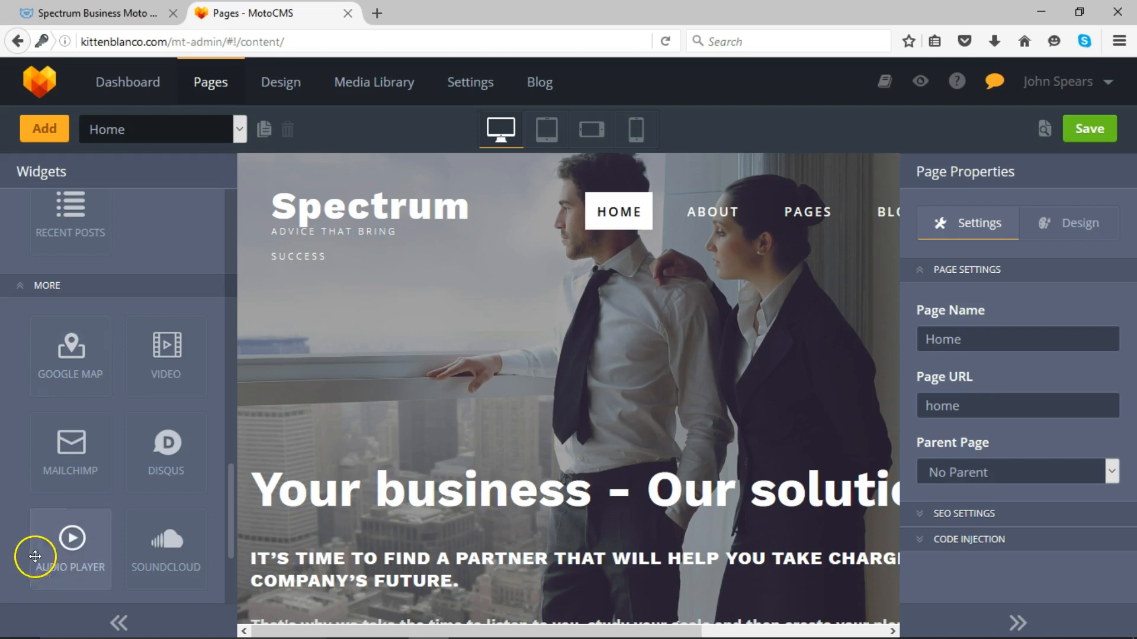
{"action": "left_click", "coordinate": [36, 582]}
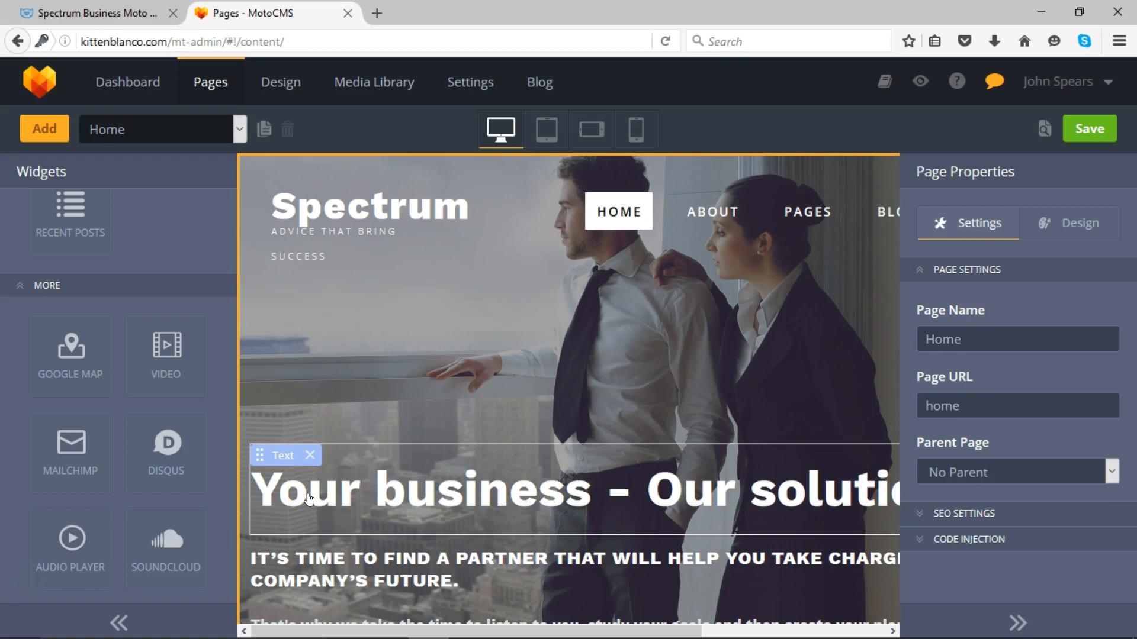
- Enter the hero text block and delete the existing heading line
{"action": "left_click", "coordinate": [308, 496]}
{"action": "left_click", "coordinate": [308, 498]}
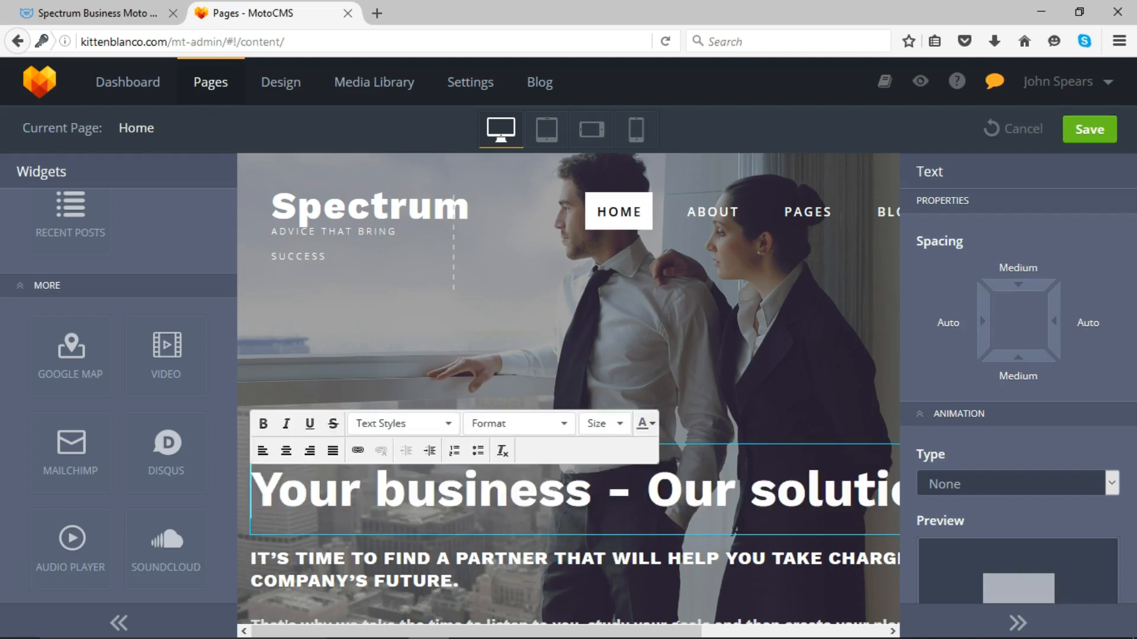
{"action": "left_click_drag", "start_coordinate": [254, 483], "coordinate": [853, 476]}
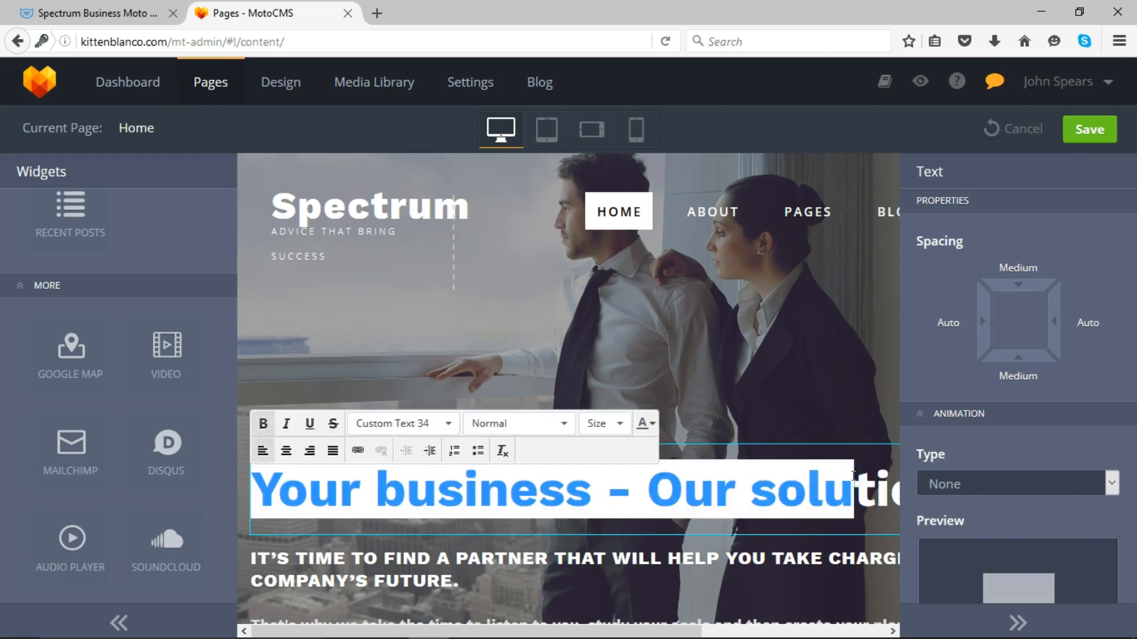
{"action": "left_click", "coordinate": [853, 476]}
{"action": "triple_click", "coordinate": [853, 475]}
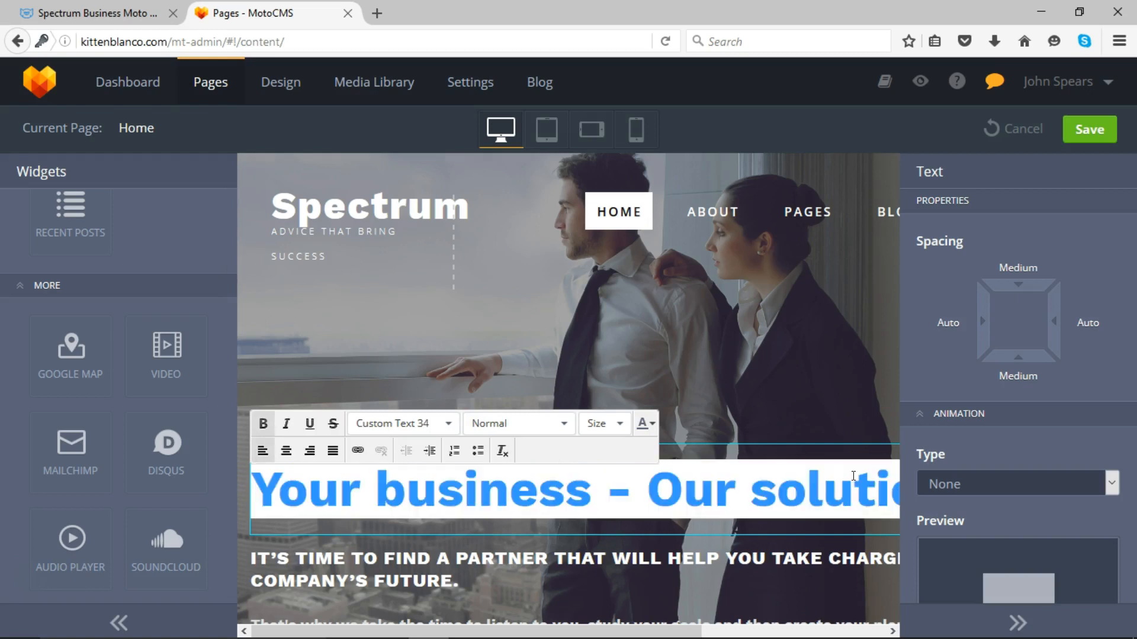
{"action": "key", "text": "BackSpace"}
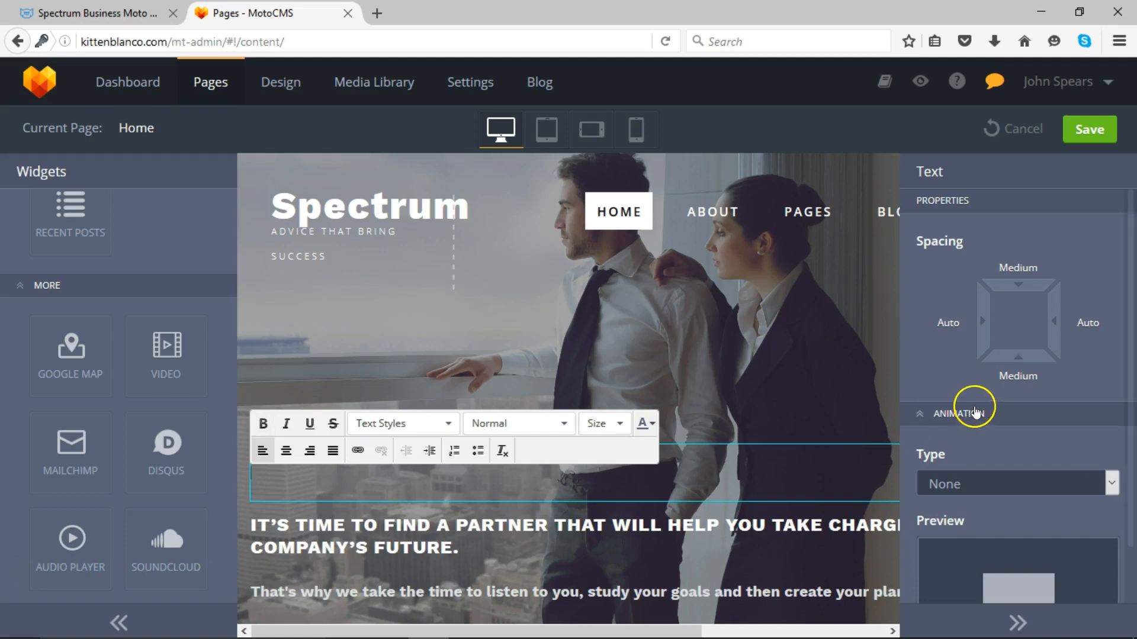
- Format the empty line as Heading 1 and type THIS IS MY NEW WEBSITE
{"action": "left_click", "coordinate": [447, 424]}
{"action": "left_click", "coordinate": [572, 425]}
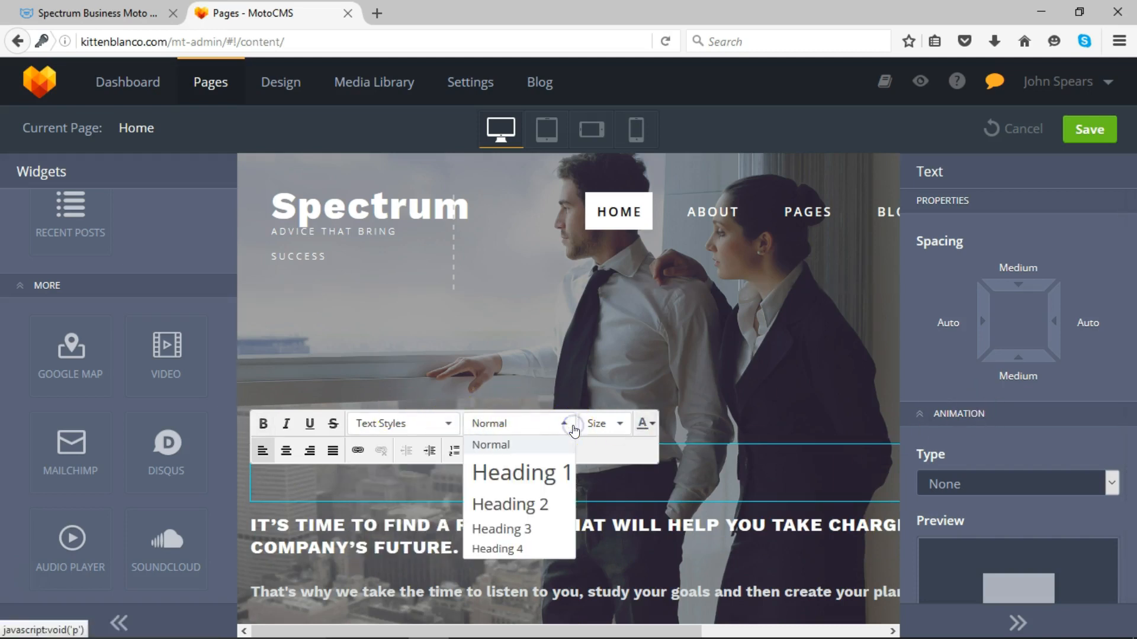
{"action": "left_click", "coordinate": [543, 472]}
{"action": "left_click", "coordinate": [460, 501]}
{"action": "type", "text": "THIS IS MY NE"}
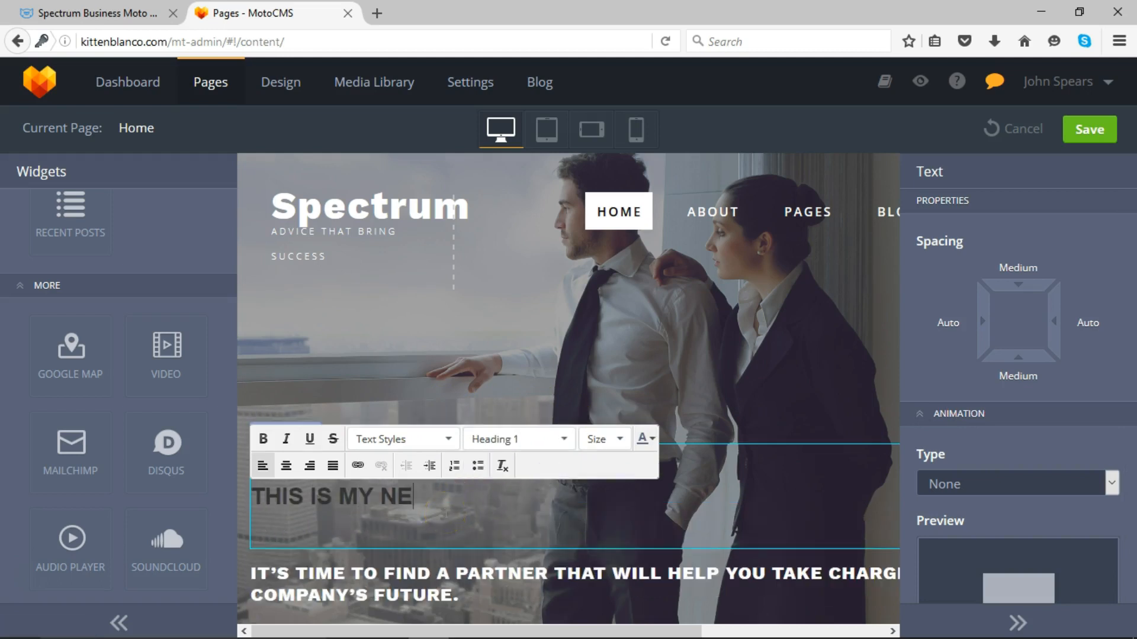
{"action": "type", "text": "W WEBSITE"}
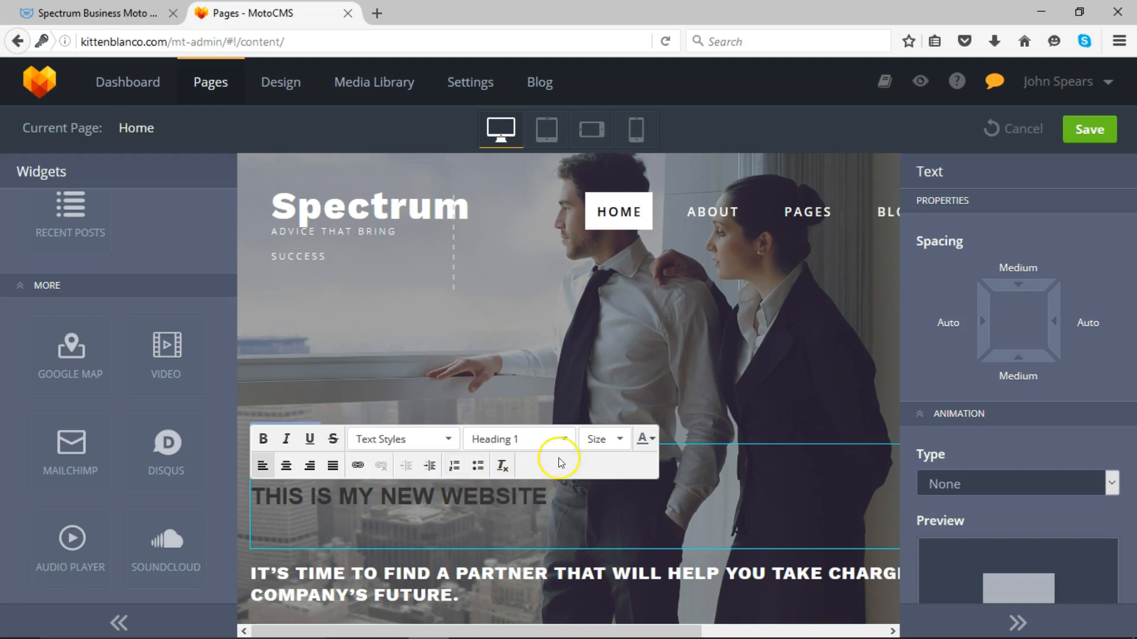
{"action": "left_click_drag", "start_coordinate": [552, 494], "coordinate": [250, 497]}
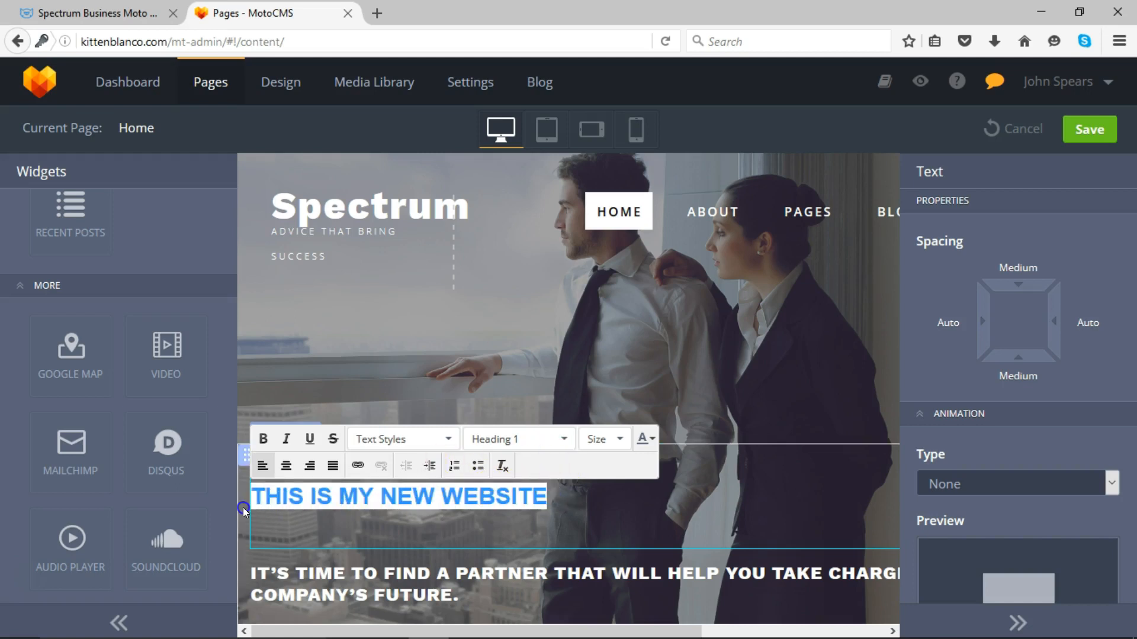
- Choose size 48 and white from the colour palette for the selected hero heading
{"action": "left_click", "coordinate": [620, 439]}
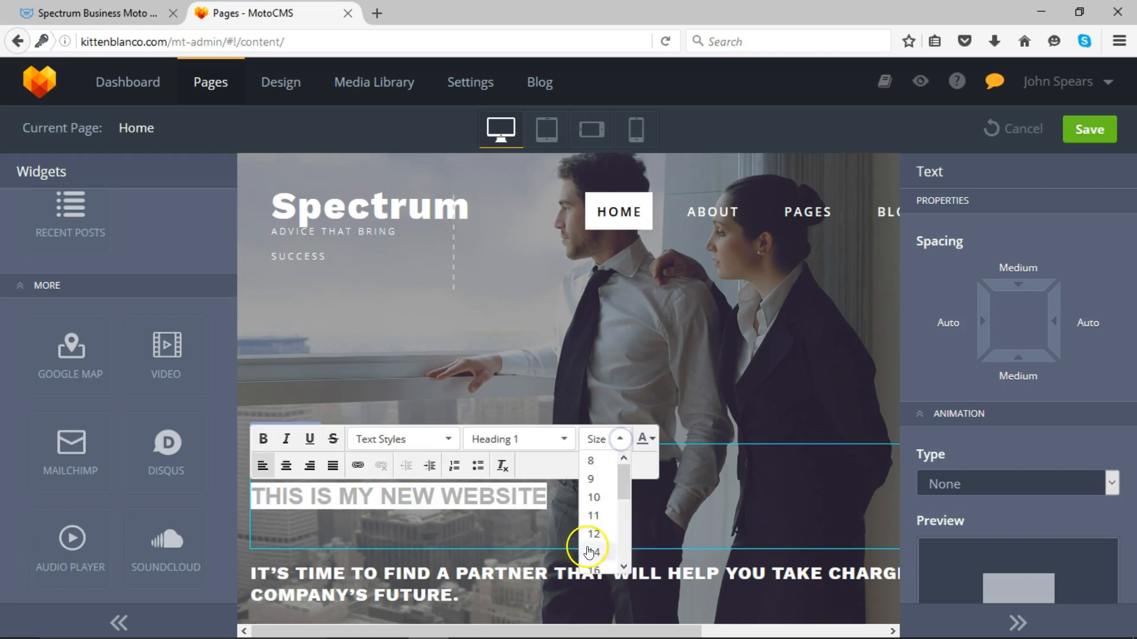
{"action": "left_click_drag", "start_coordinate": [626, 477], "coordinate": [628, 549]}
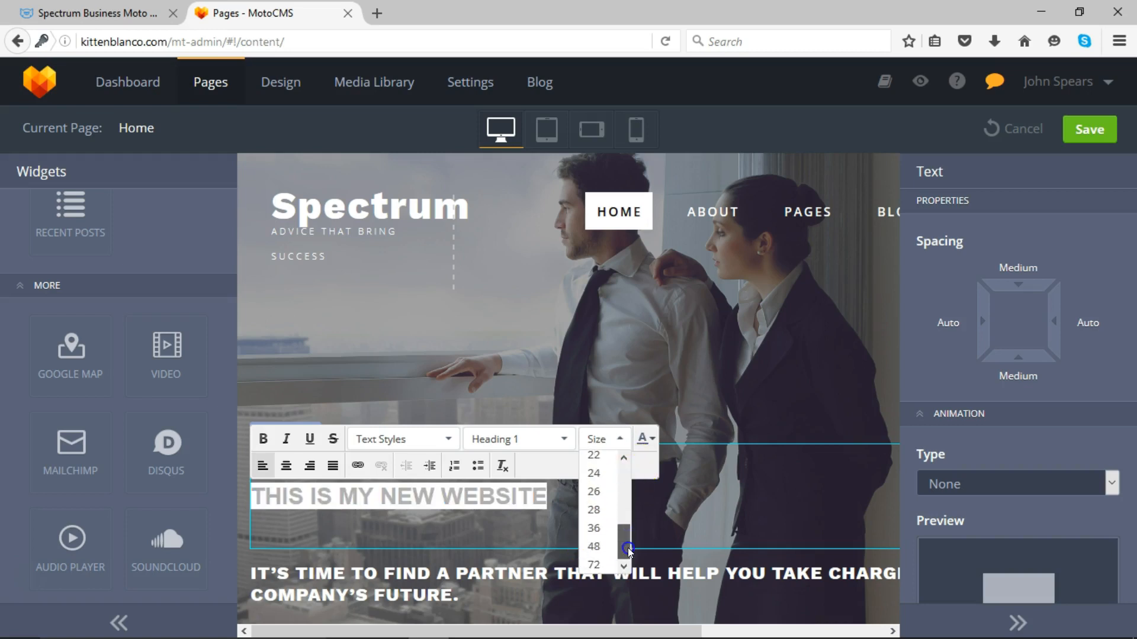
{"action": "left_click", "coordinate": [598, 545]}
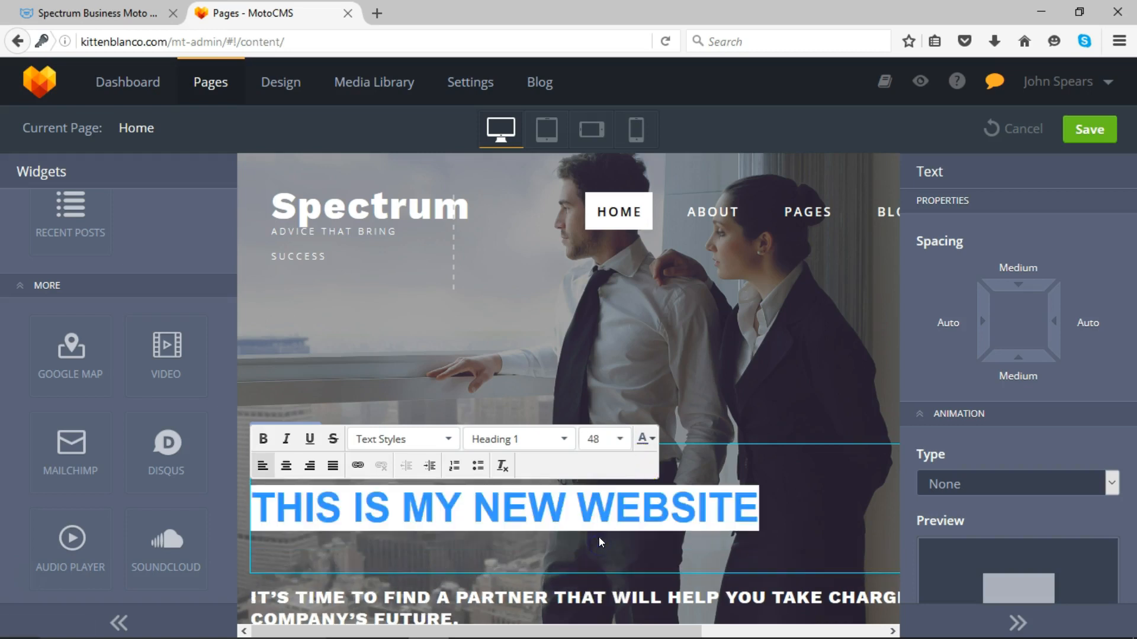
{"action": "left_click", "coordinate": [644, 444]}
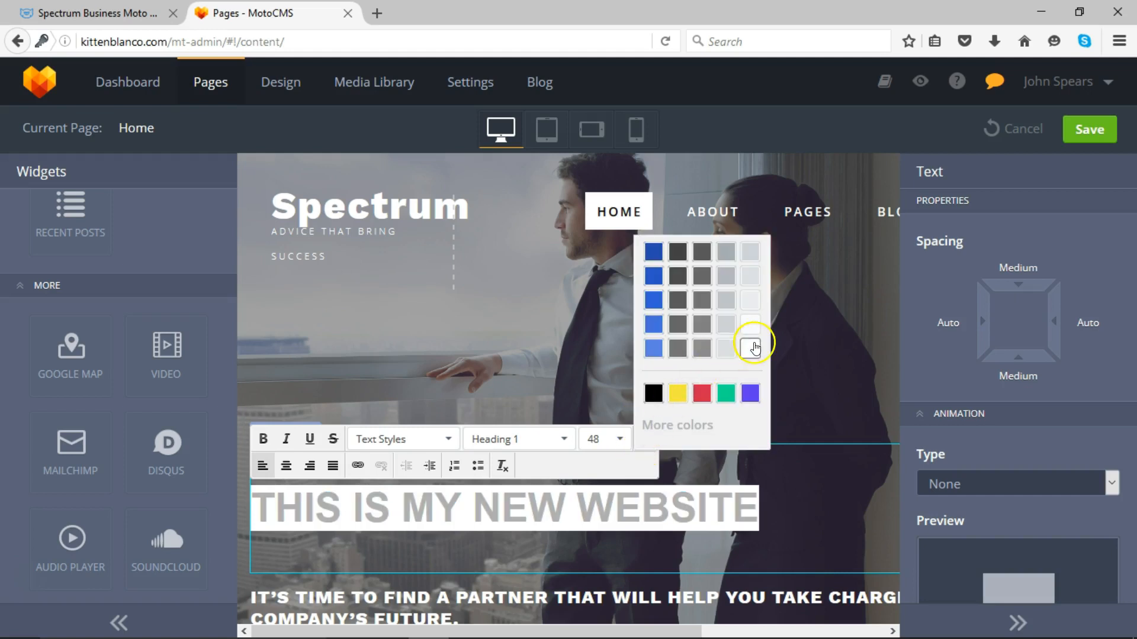
{"action": "left_click", "coordinate": [749, 327]}
{"action": "left_click", "coordinate": [856, 496]}
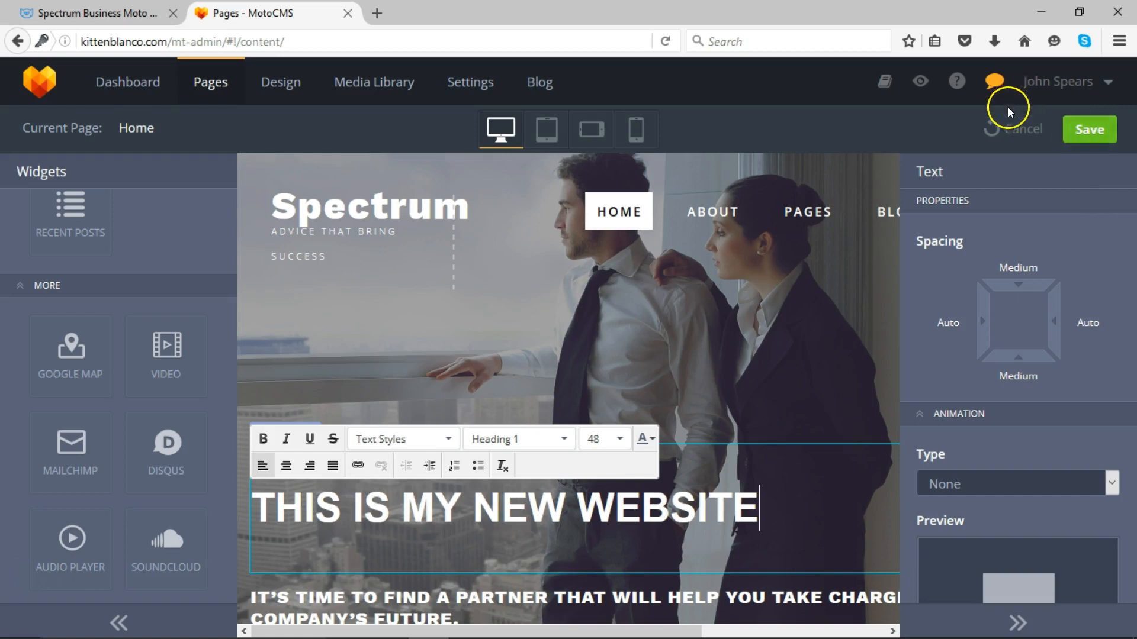
- Save the Home page, check the white 48 px heading on the live site, and close that tab
{"action": "left_click", "coordinate": [1096, 132]}
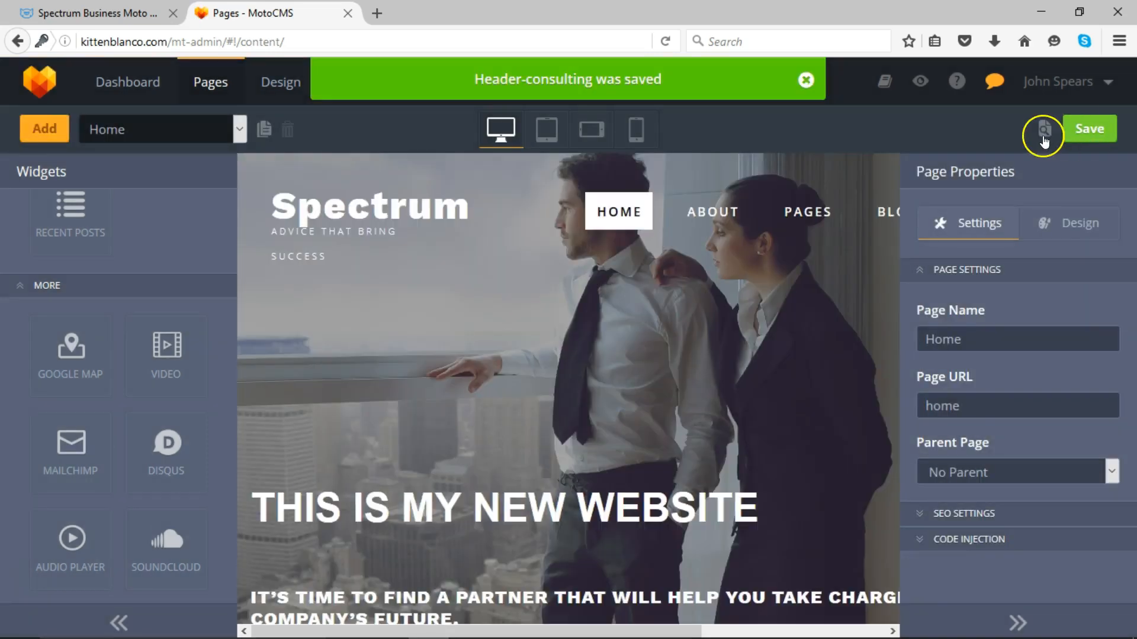
{"action": "left_click", "coordinate": [1045, 129]}
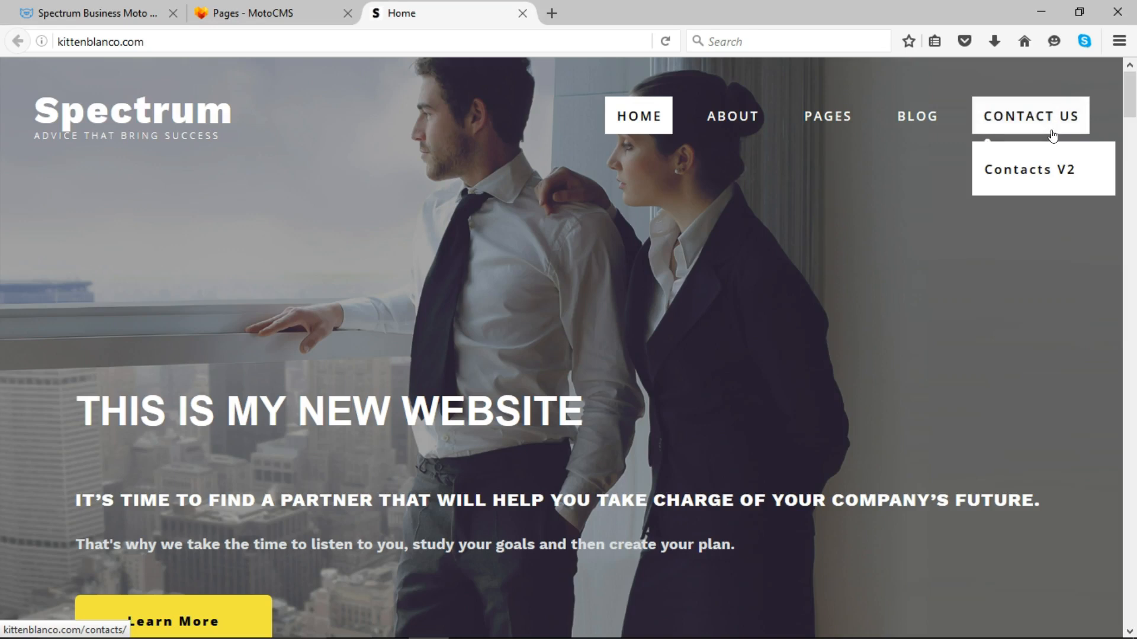
{"action": "mouse_move", "coordinate": [1128, 86]}
{"action": "left_mouse_down"}
{"action": "mouse_move", "coordinate": [1134, 124]}
{"action": "mouse_move", "coordinate": [1130, 70]}
{"action": "left_mouse_up"}
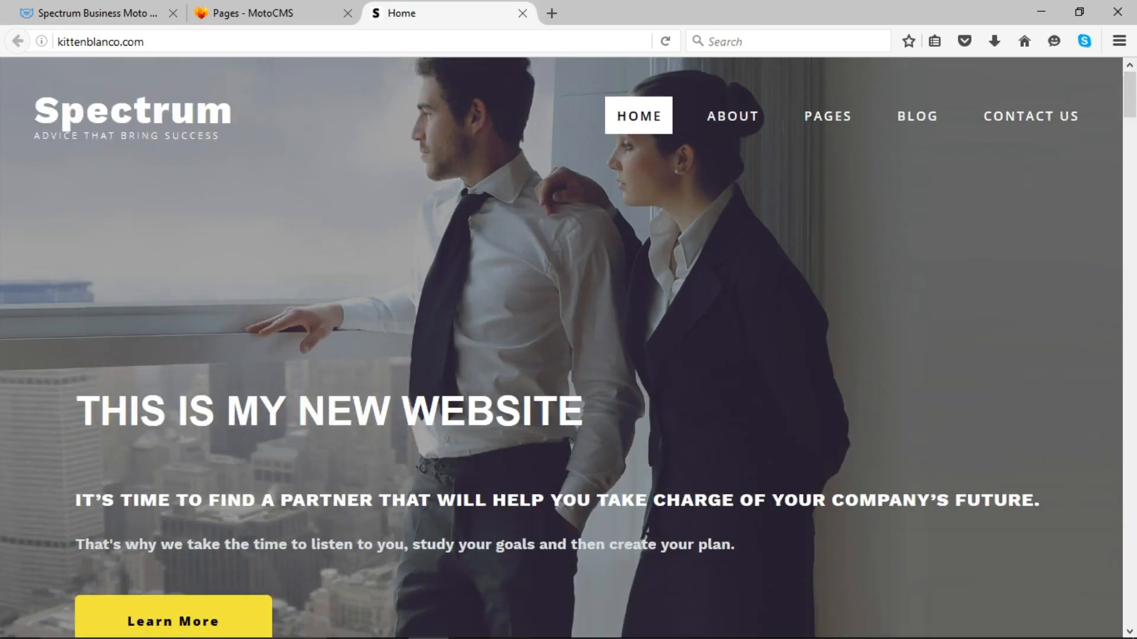
{"action": "left_click", "coordinate": [522, 13]}
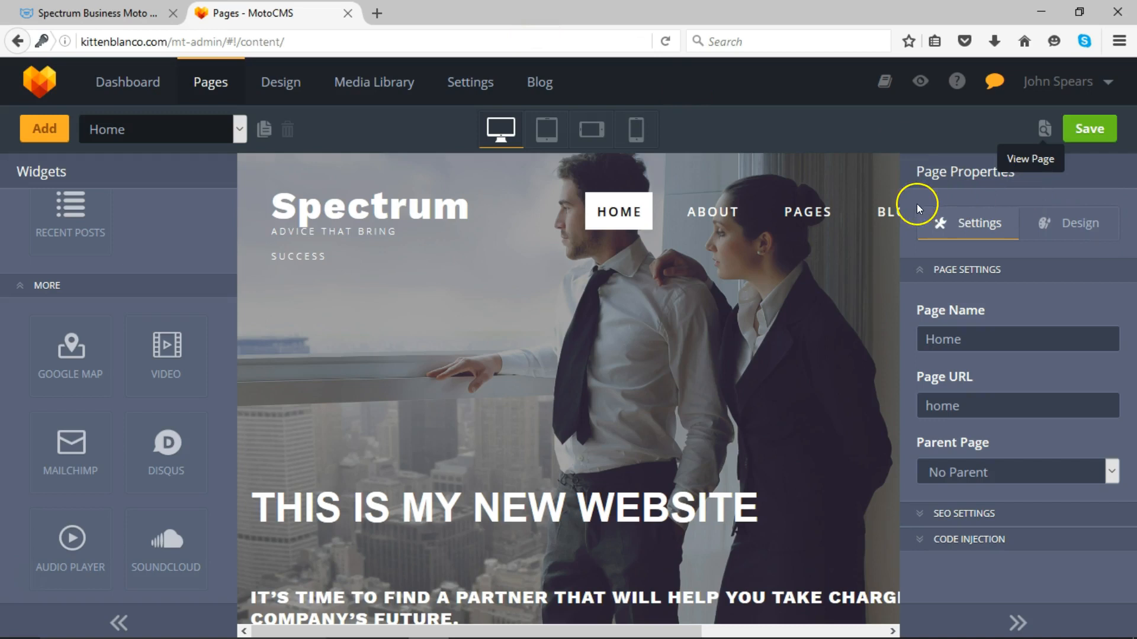
- Open the Home page's layout properties and toggle its header section off and back on
{"action": "left_click", "coordinate": [1096, 228]}
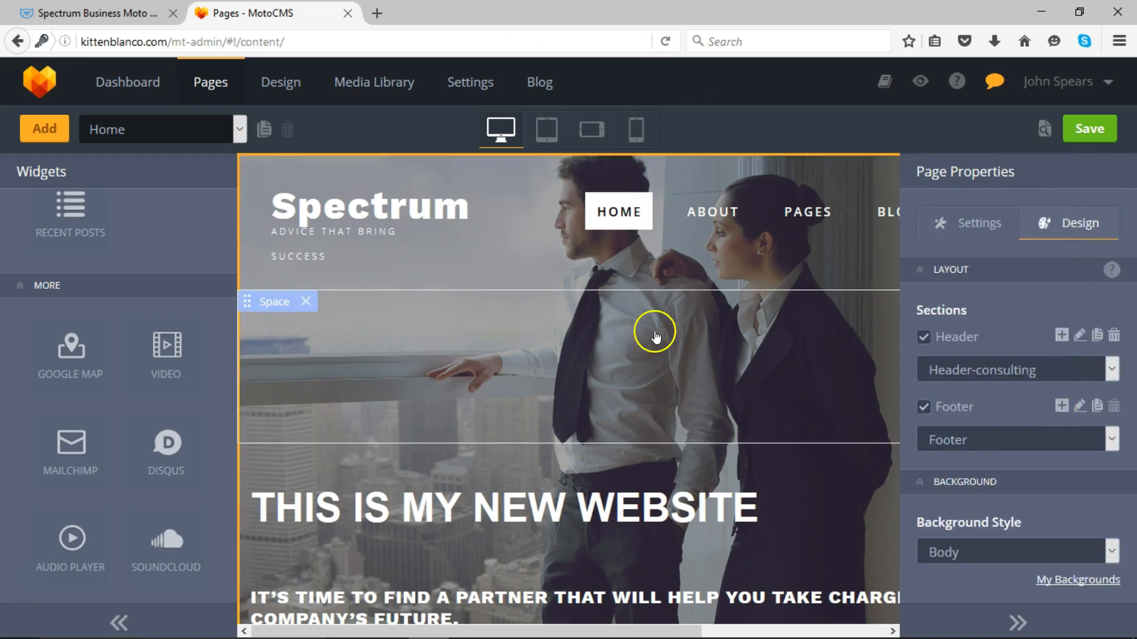
{"action": "left_click", "coordinate": [238, 128]}
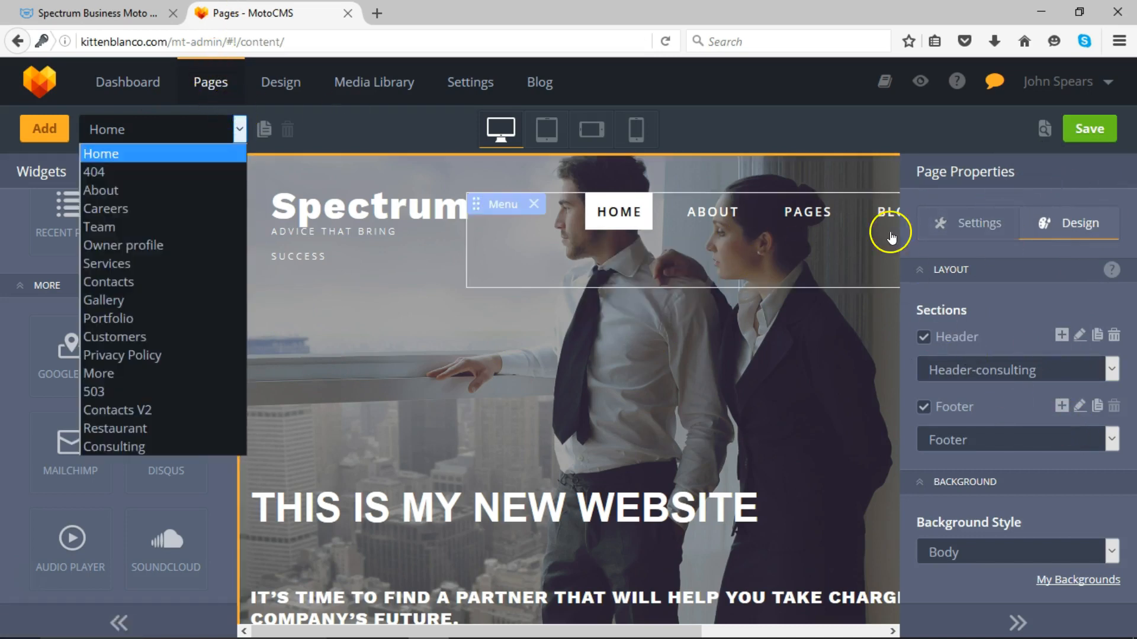
{"action": "left_click", "coordinate": [923, 337]}
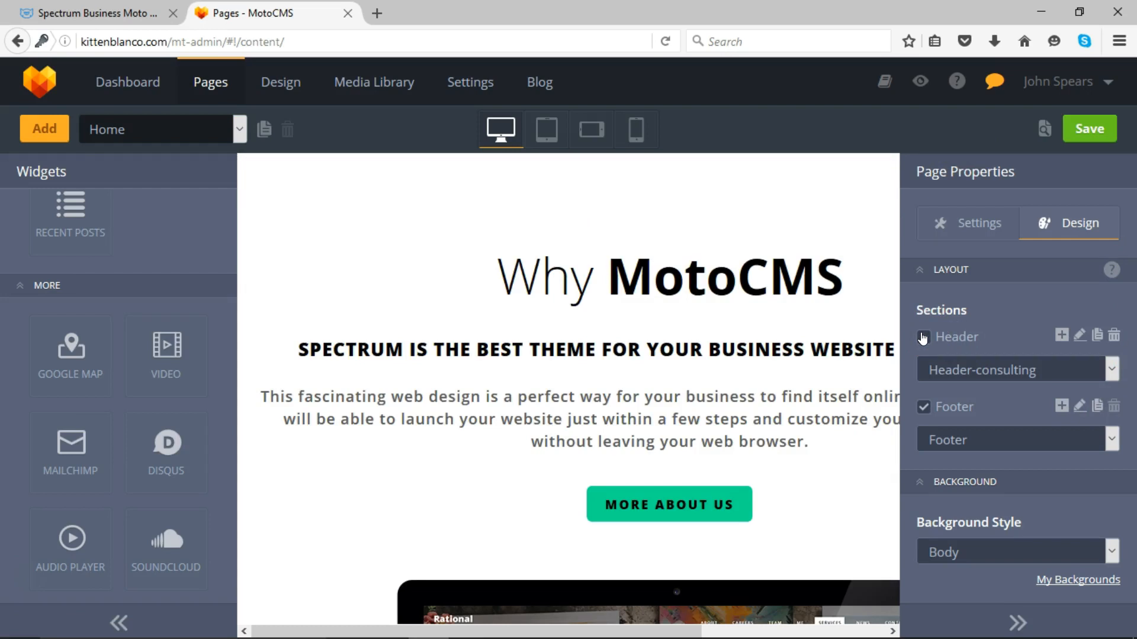
{"action": "left_click", "coordinate": [923, 336]}
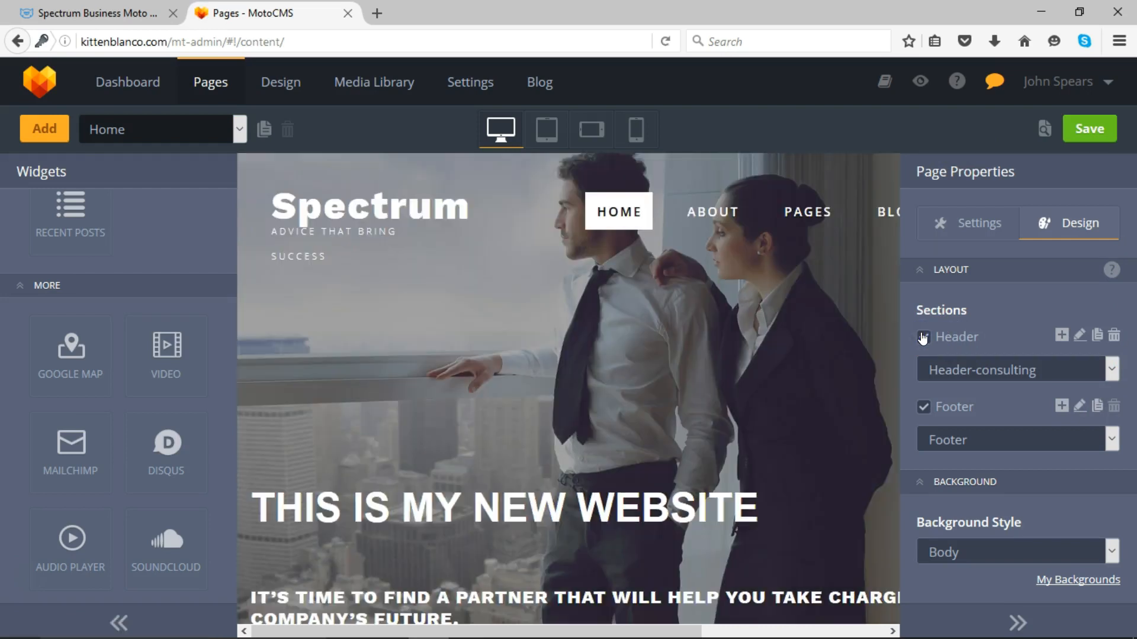
- Try the restaurant, about and plain Header designs, then settle on Header-consulting
{"action": "left_click", "coordinate": [1112, 369]}
{"action": "left_click", "coordinate": [1064, 410]}
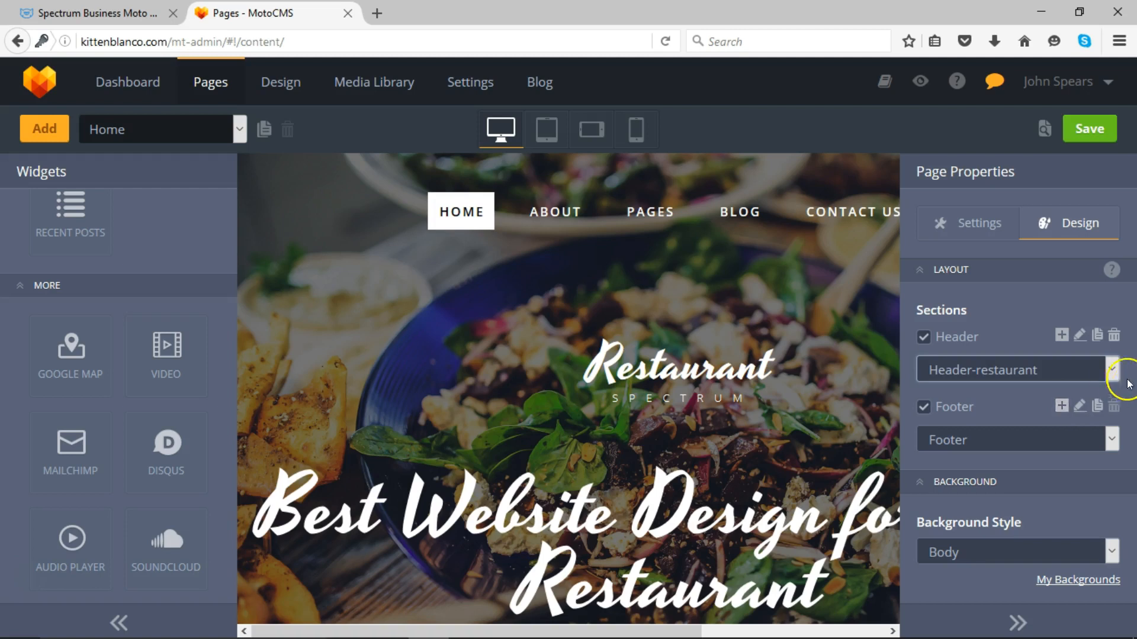
{"action": "left_click", "coordinate": [1111, 369]}
{"action": "left_click", "coordinate": [1081, 429]}
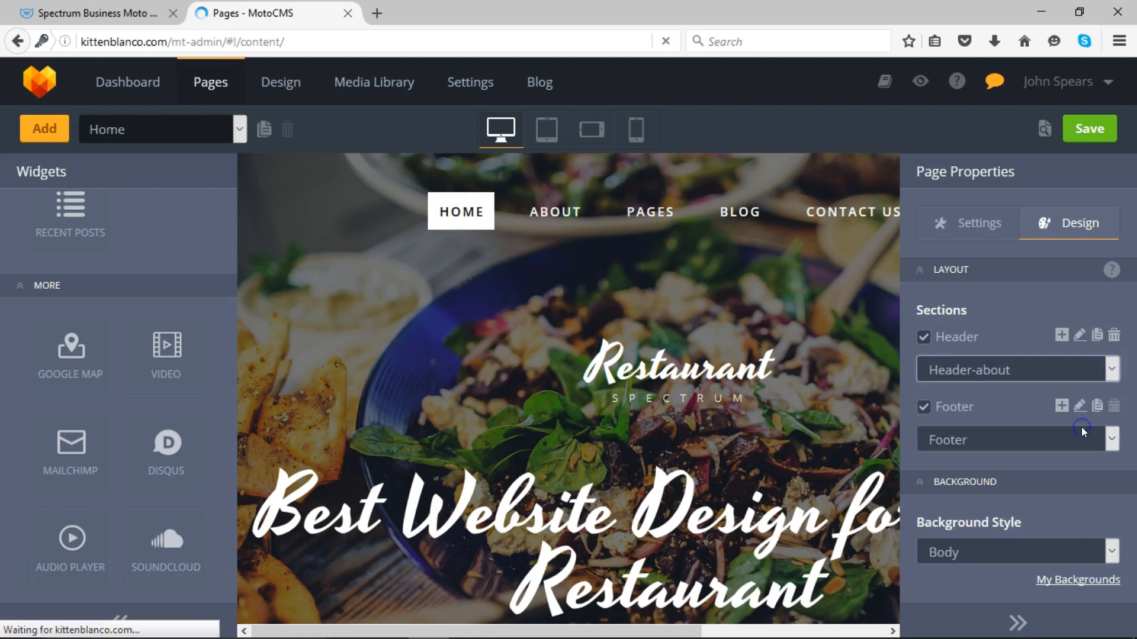
{"action": "left_click", "coordinate": [1109, 370]}
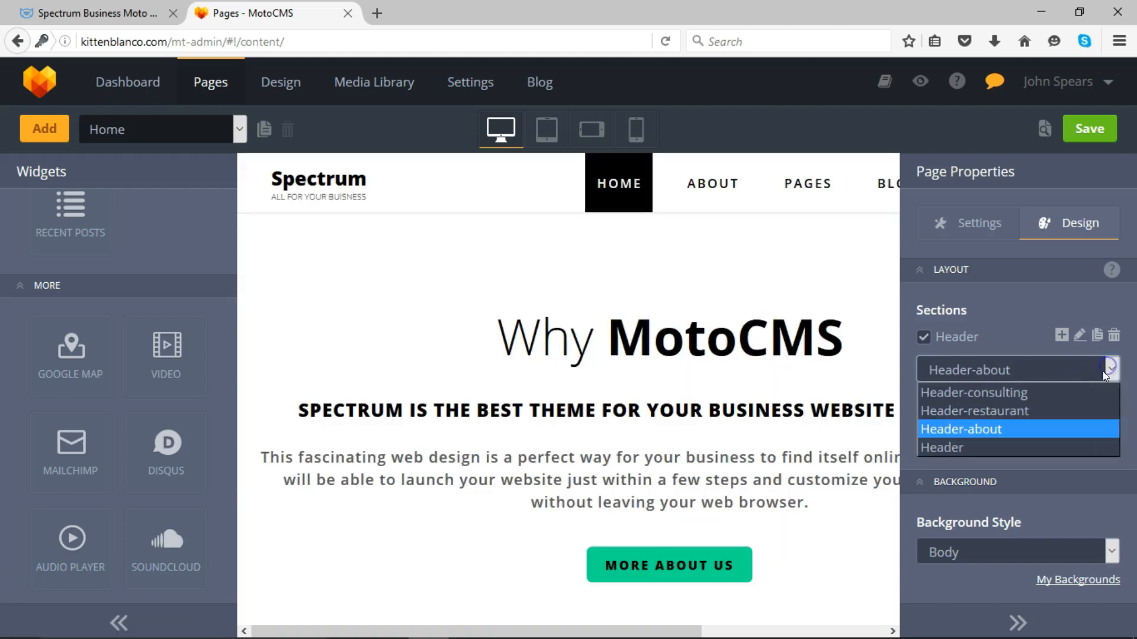
{"action": "left_click", "coordinate": [1065, 442]}
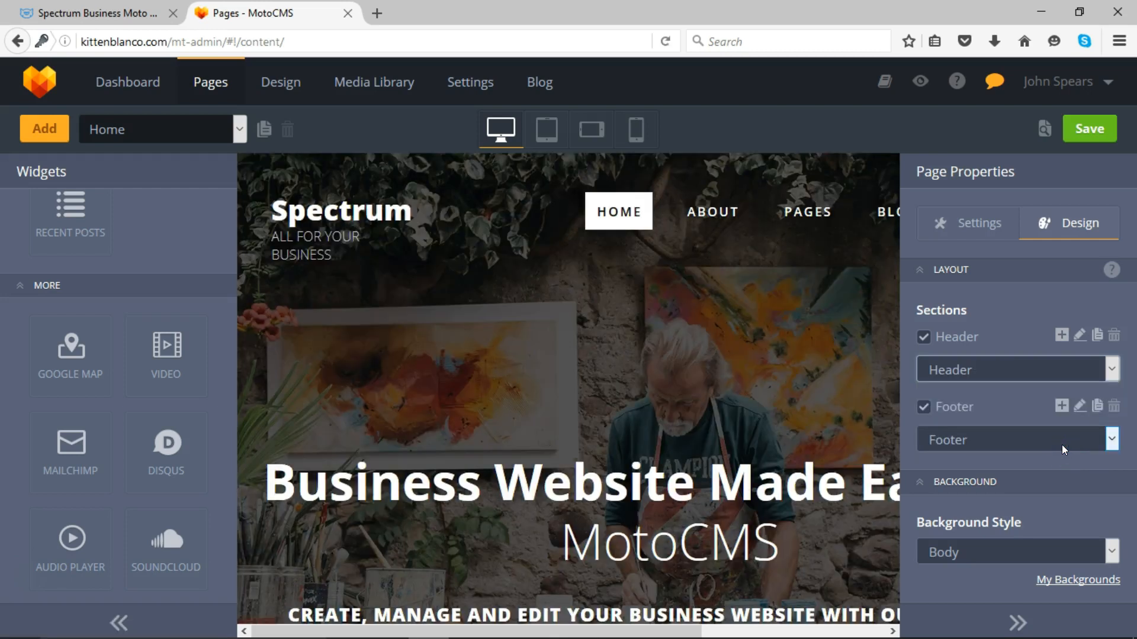
{"action": "left_click", "coordinate": [1112, 369]}
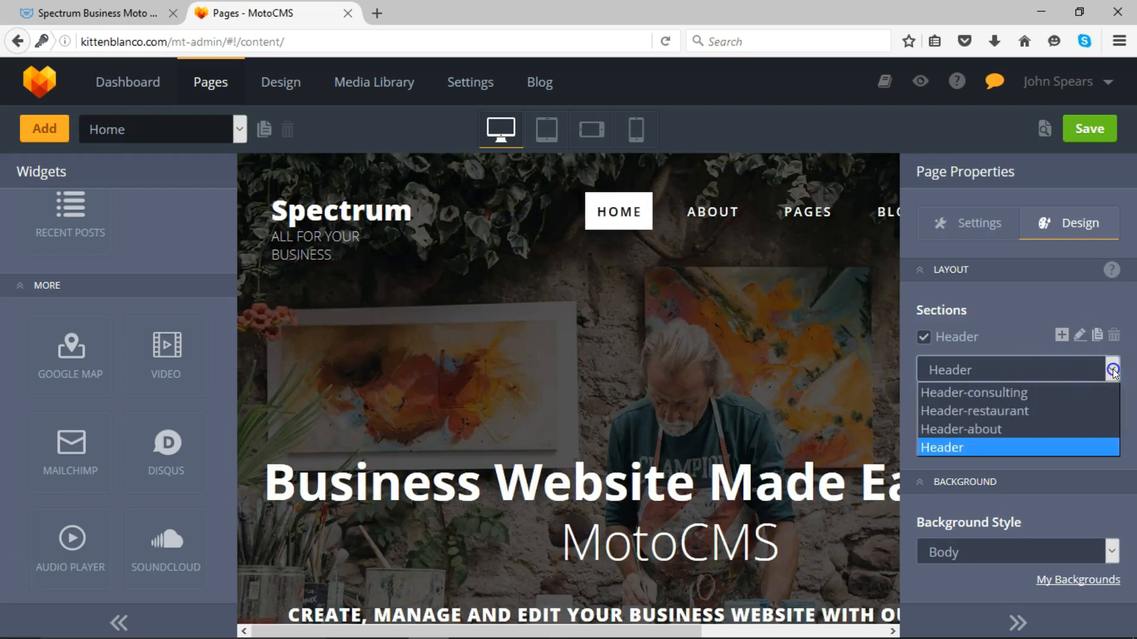
{"action": "left_click", "coordinate": [1061, 409]}
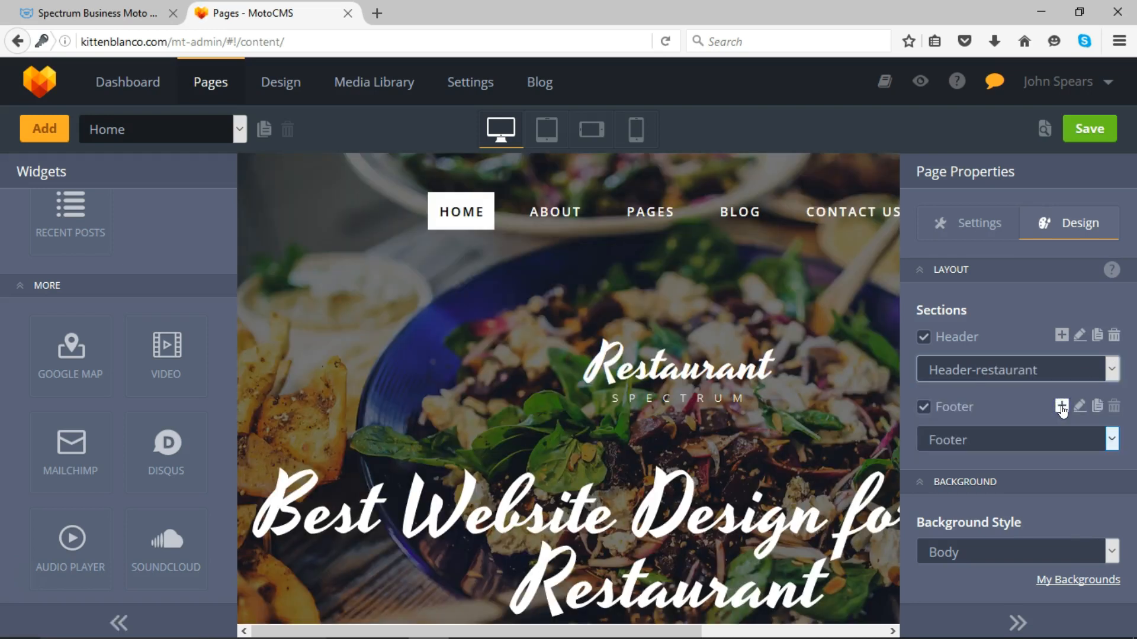
{"action": "left_click_drag", "start_coordinate": [1061, 408], "coordinate": [827, 337]}
{"action": "left_click", "coordinate": [1113, 369]}
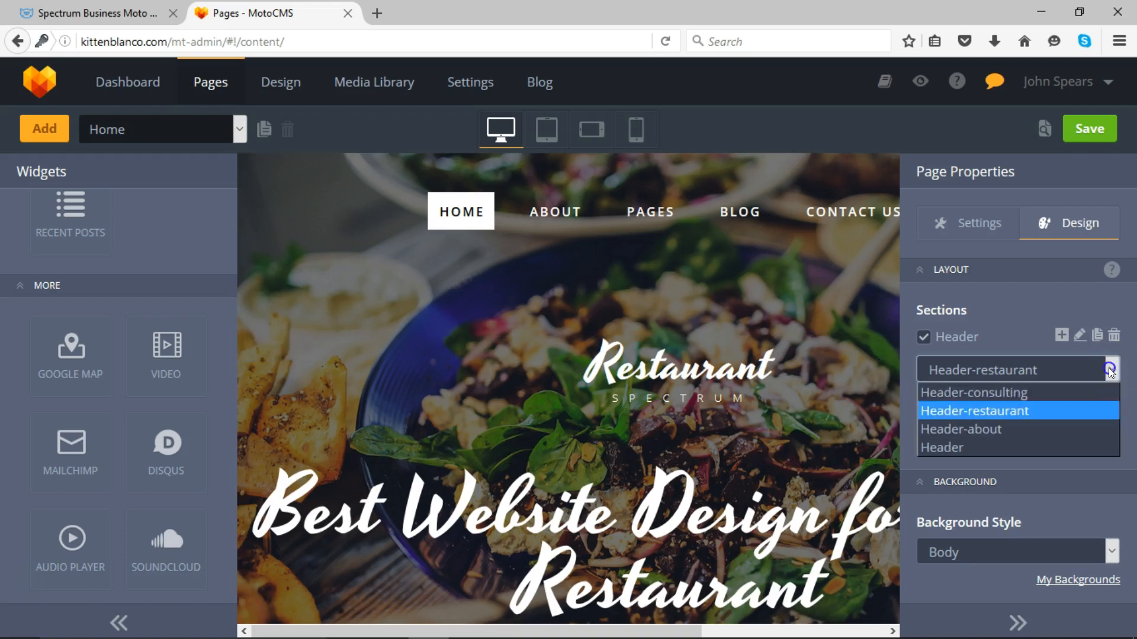
{"action": "left_click", "coordinate": [1049, 390]}
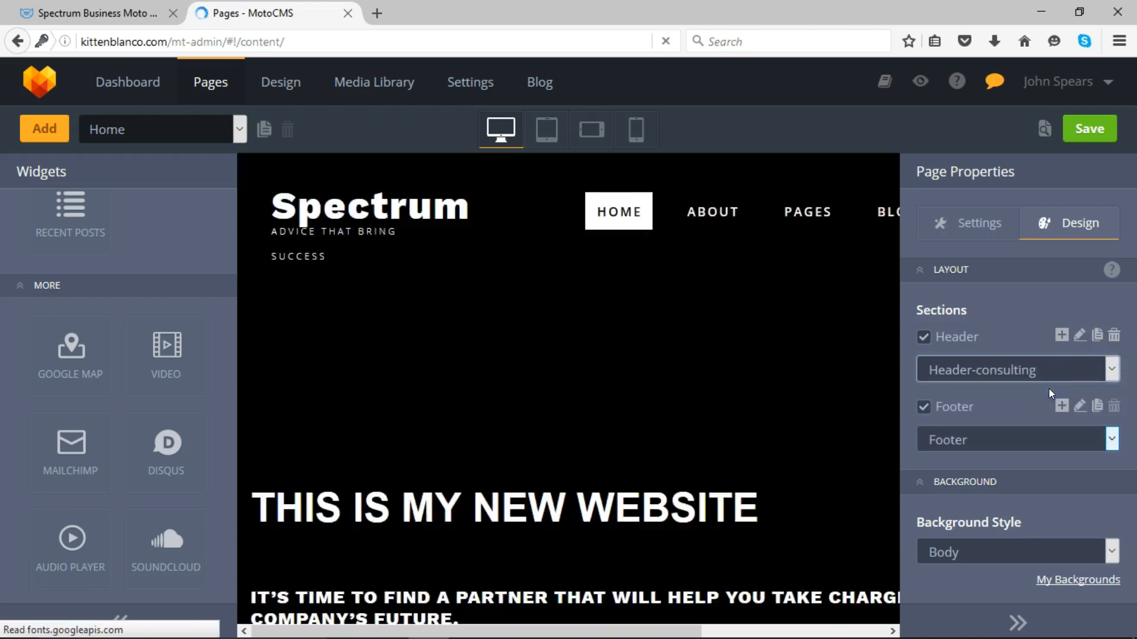
{"action": "left_click", "coordinate": [1081, 335]}
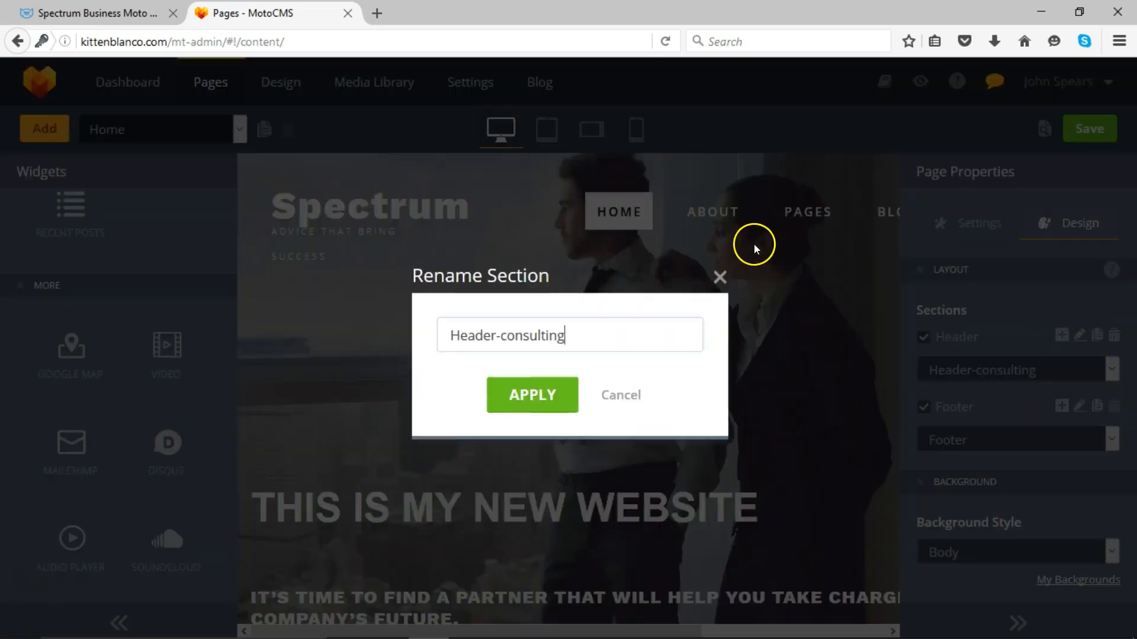
{"action": "left_click", "coordinate": [719, 279]}
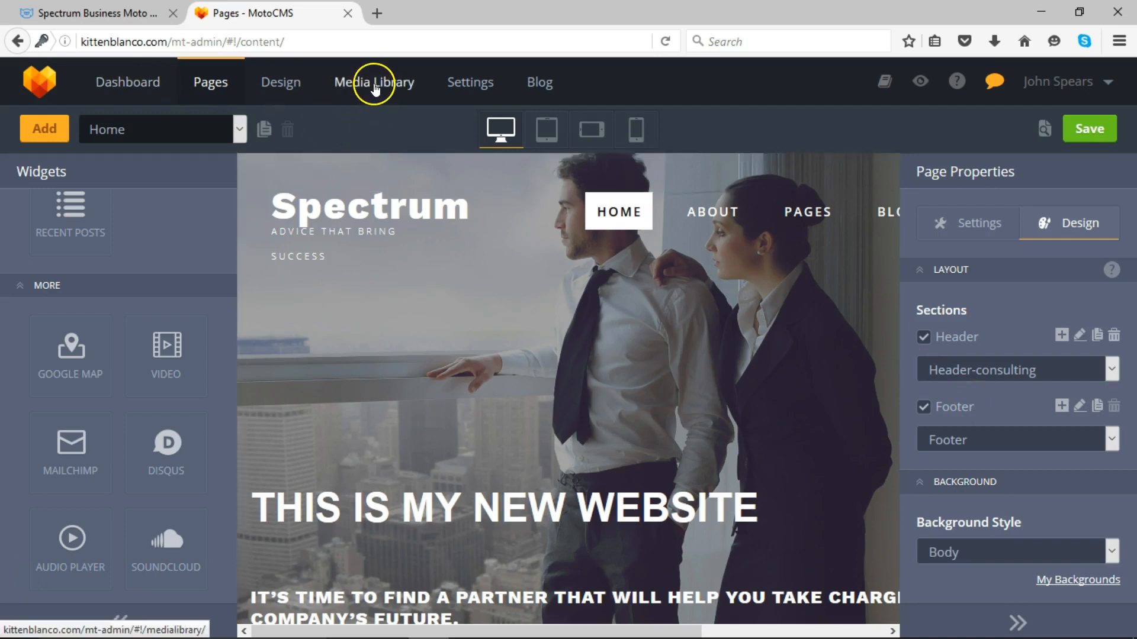
- Check the Themes list under Design to confirm Spectrum is live, then open Text Styles
{"action": "left_click", "coordinate": [285, 79]}
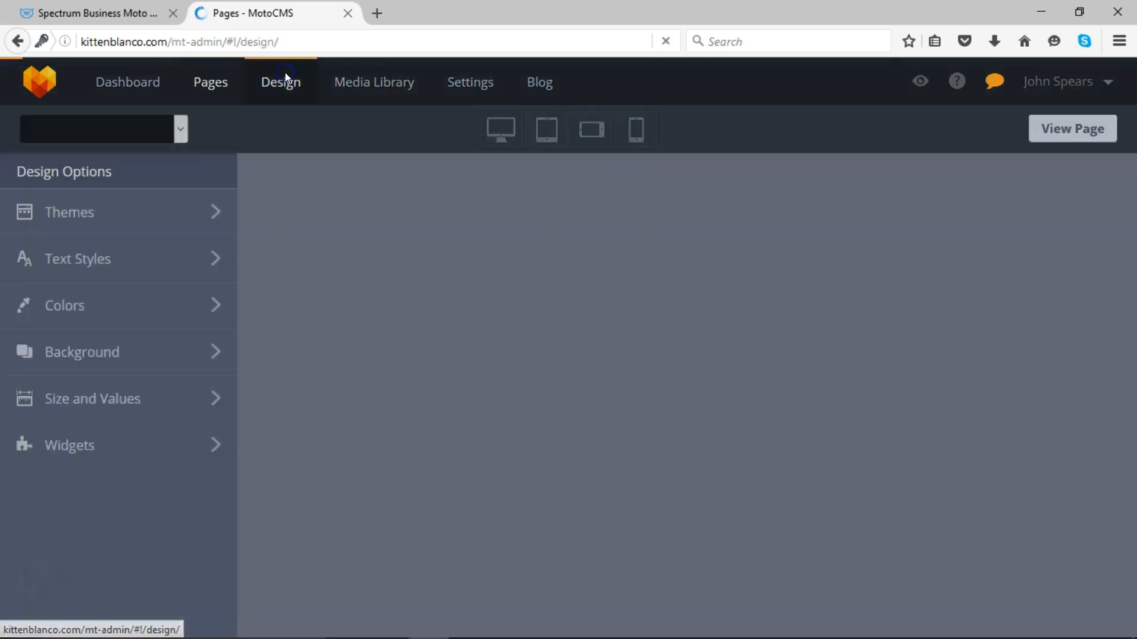
{"action": "left_click", "coordinate": [265, 254]}
{"action": "left_click", "coordinate": [211, 213]}
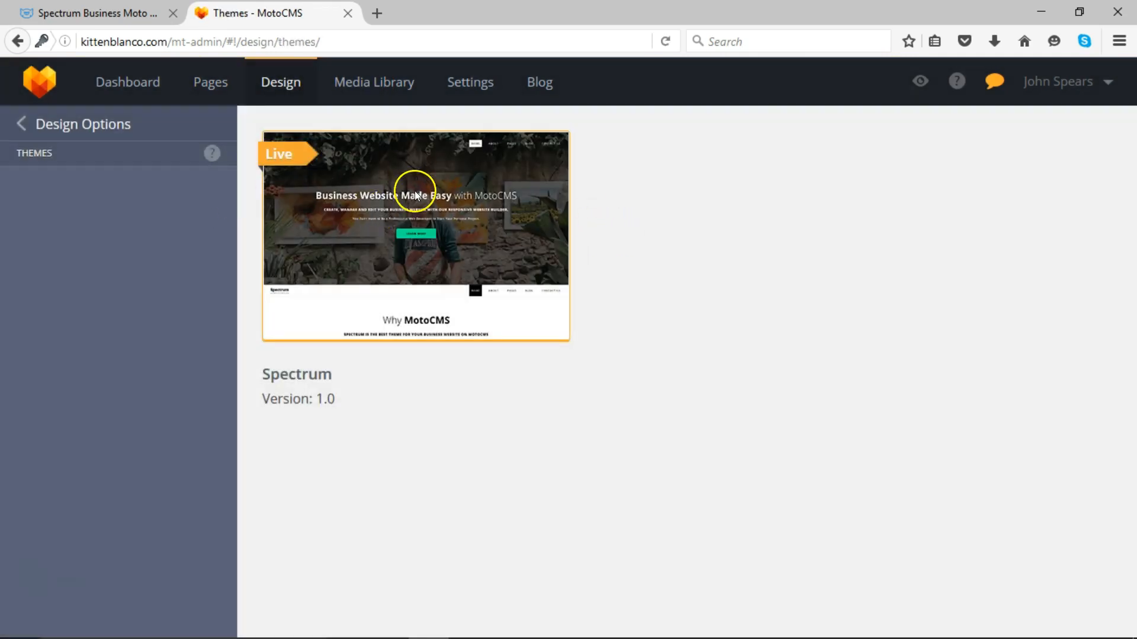
{"action": "left_click", "coordinate": [24, 123]}
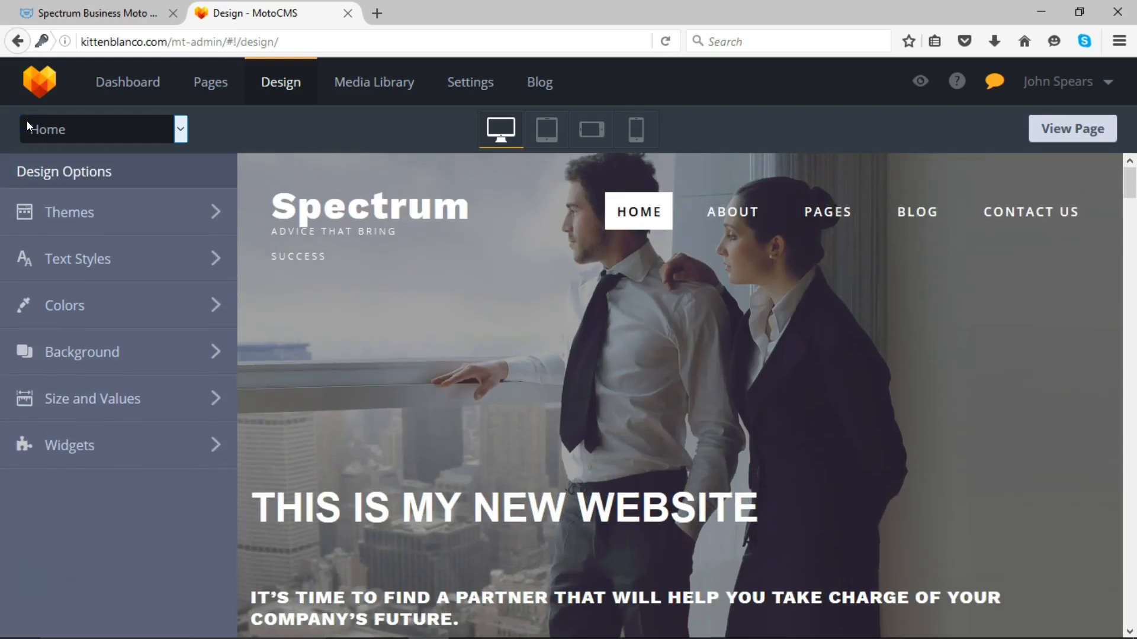
{"action": "left_click", "coordinate": [178, 262]}
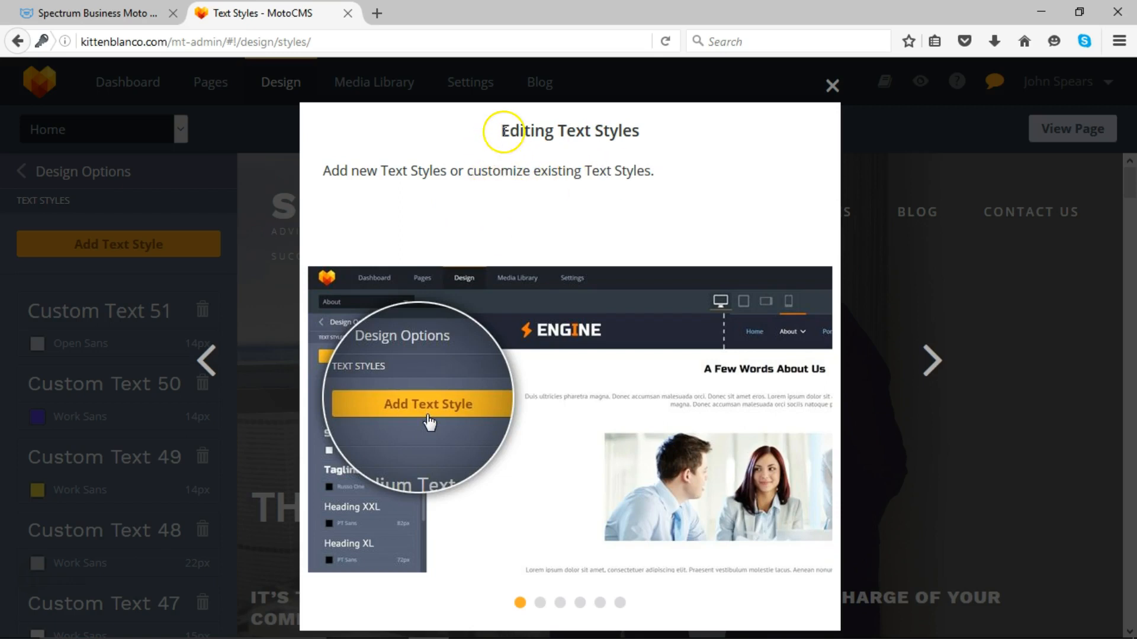
- Dismiss the 'Editing Text Styles' introduction and move from Text Styles to the Widgets design list
{"action": "left_click", "coordinate": [831, 87]}
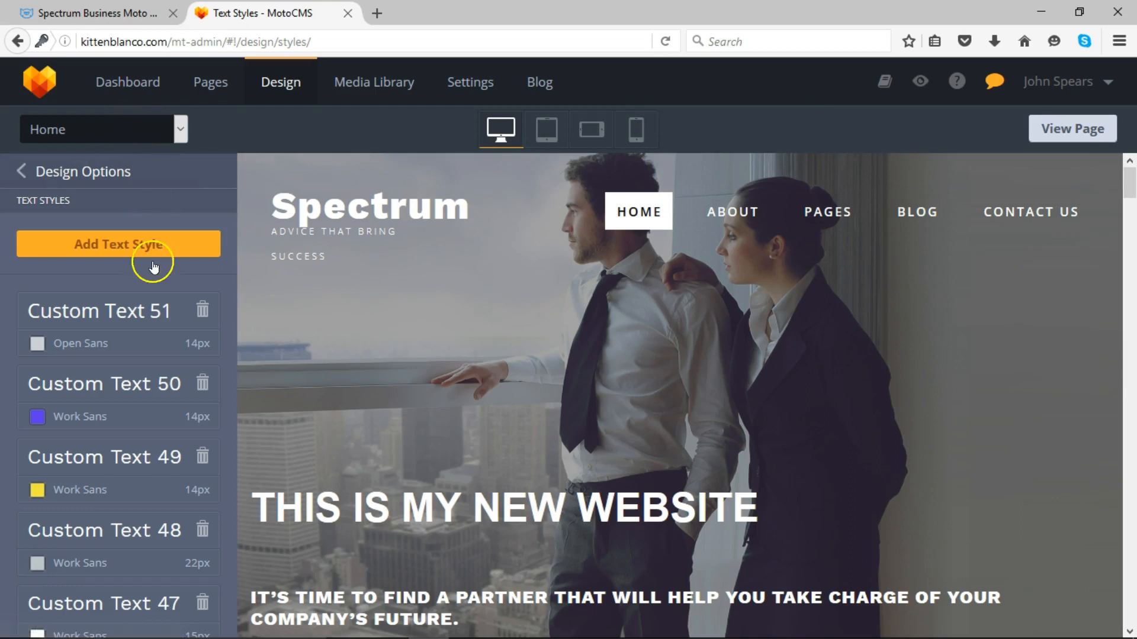
{"action": "left_click", "coordinate": [23, 172]}
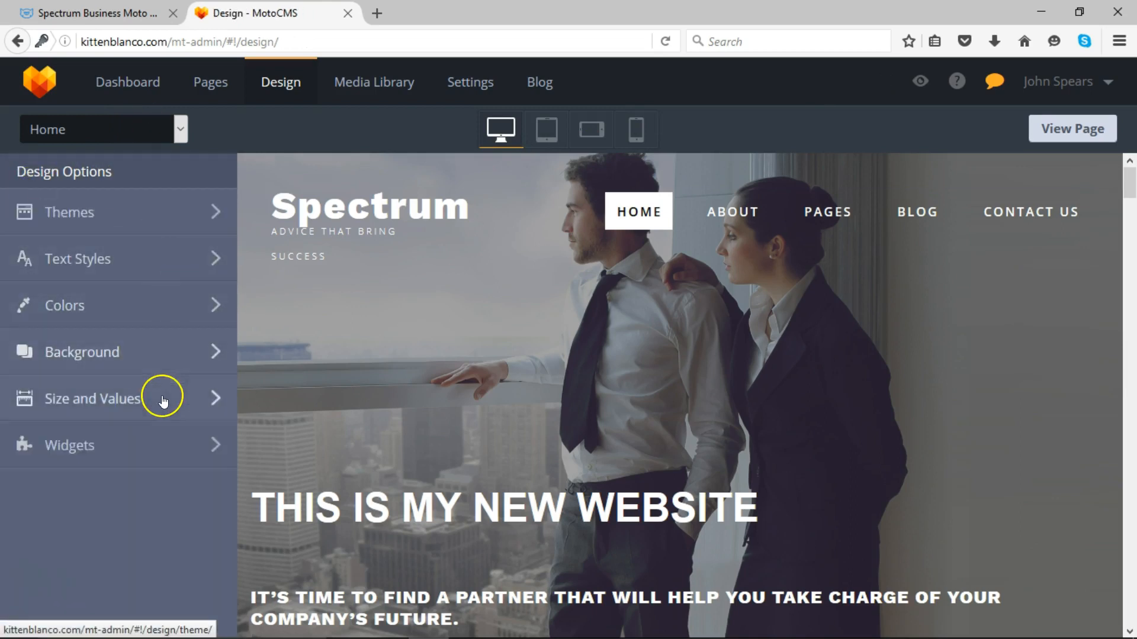
{"action": "left_click", "coordinate": [210, 434]}
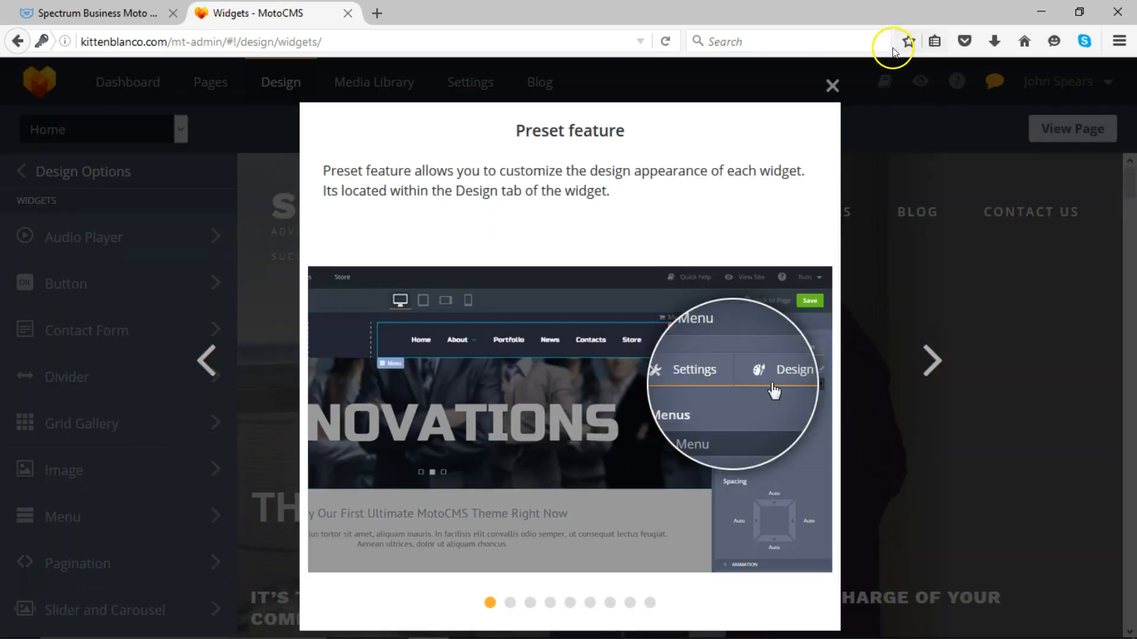
- Dismiss the 'Preset feature' introduction and browse the Contact Form presets, including Preset 1
{"action": "left_click", "coordinate": [832, 86]}
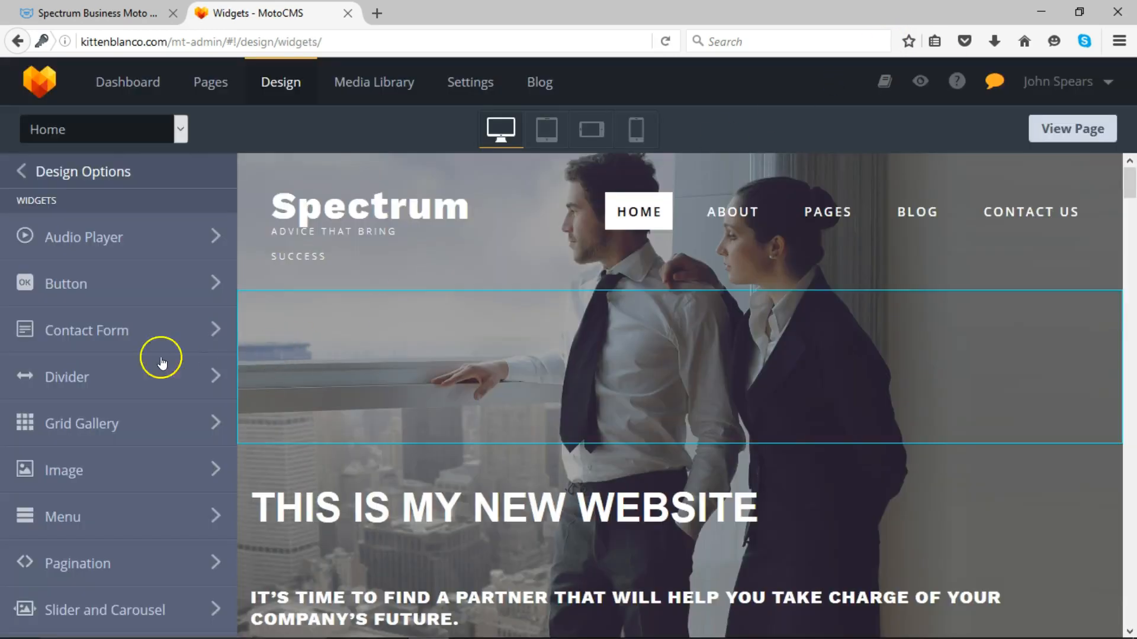
{"action": "left_click", "coordinate": [153, 331]}
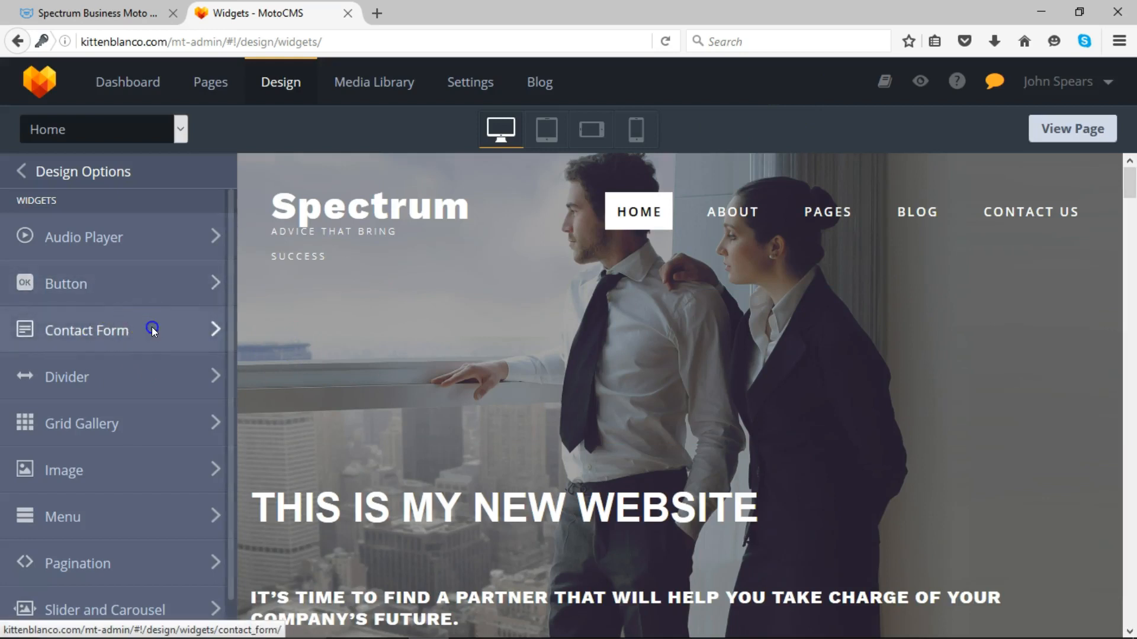
{"action": "left_click", "coordinate": [109, 257]}
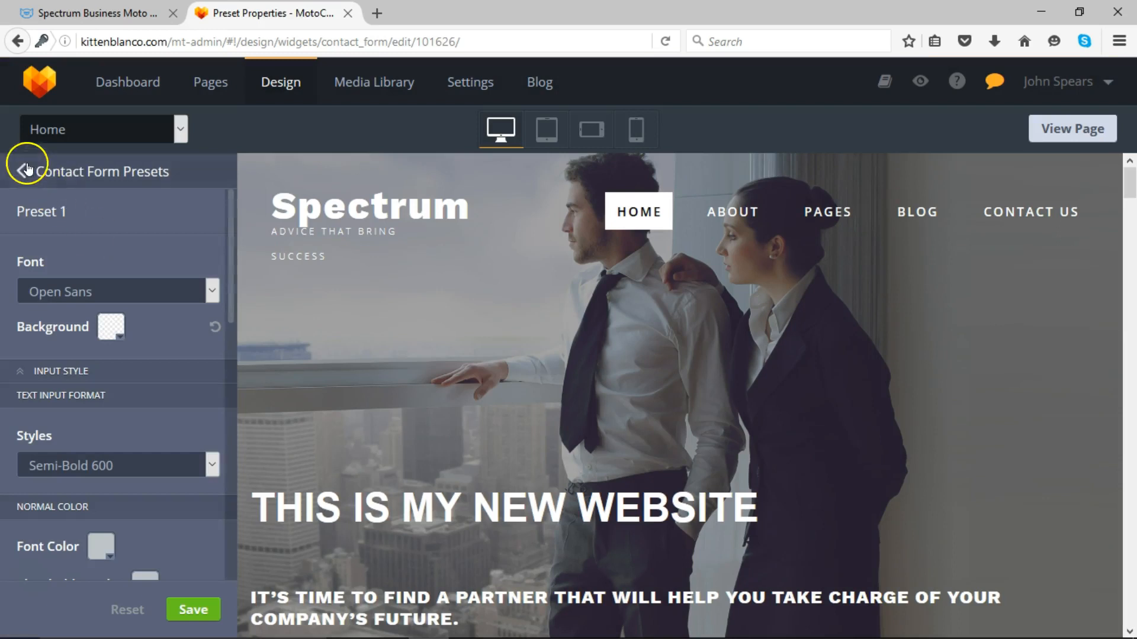
{"action": "left_click", "coordinate": [26, 170]}
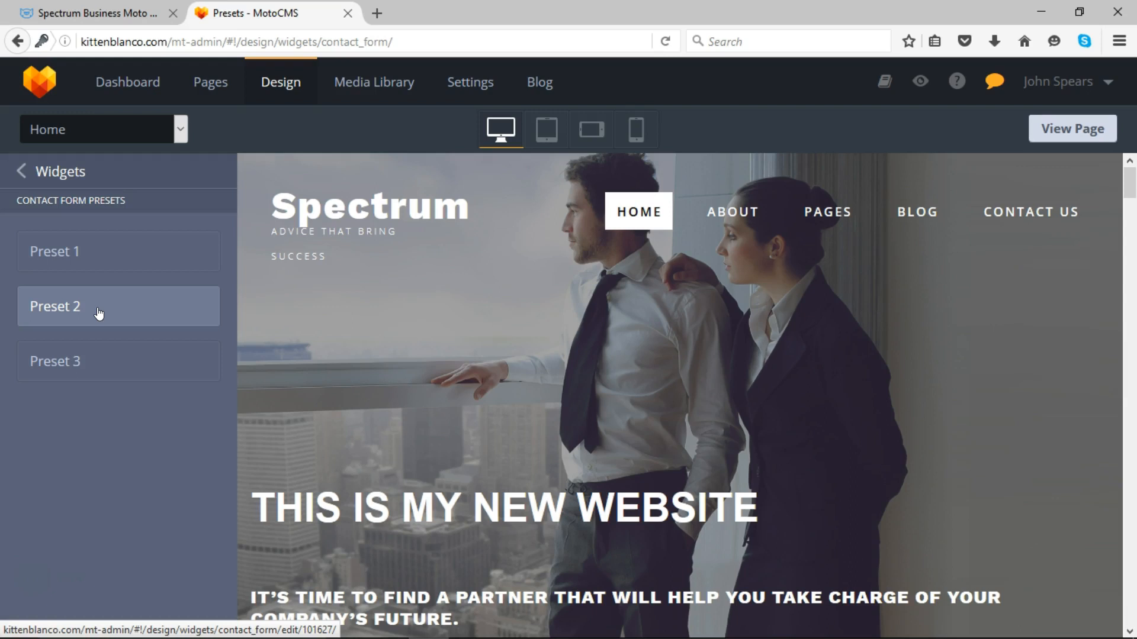
{"action": "left_click", "coordinate": [81, 256]}
{"action": "left_click", "coordinate": [77, 307]}
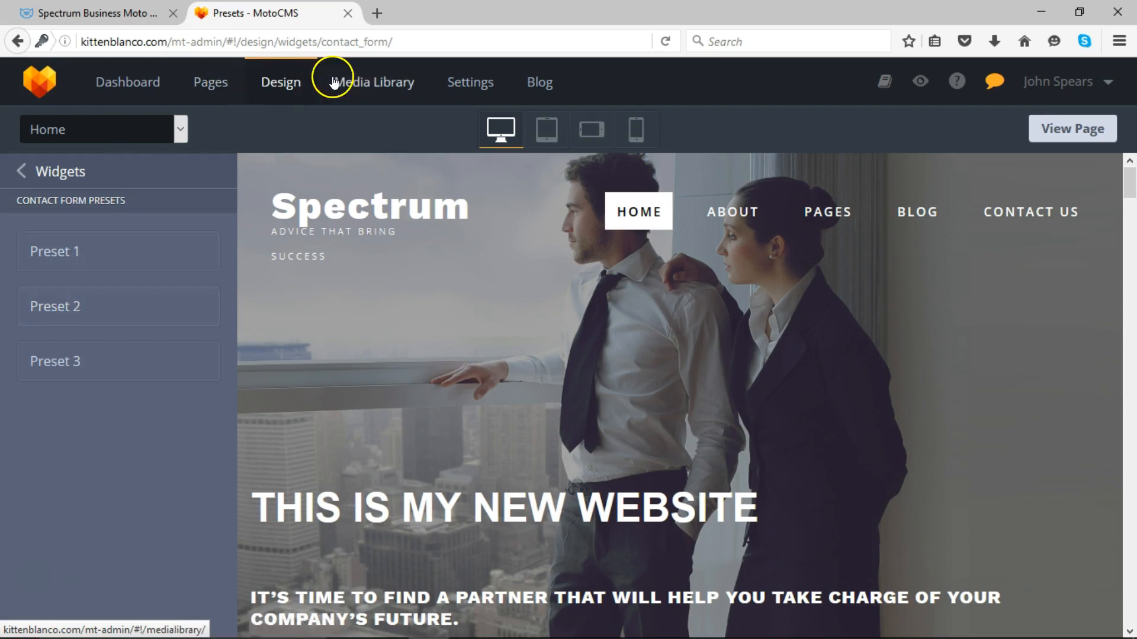
- Return to the Widgets design list and scroll through it
{"action": "left_click", "coordinate": [21, 172]}
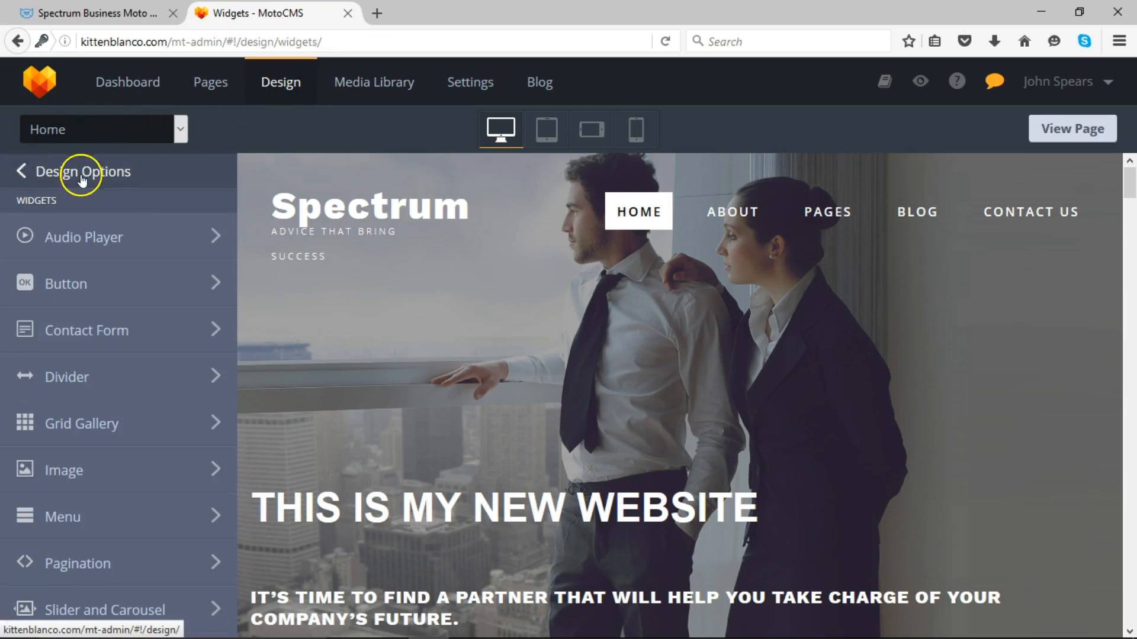
{"action": "left_click_drag", "start_coordinate": [1130, 172], "coordinate": [1132, 196]}
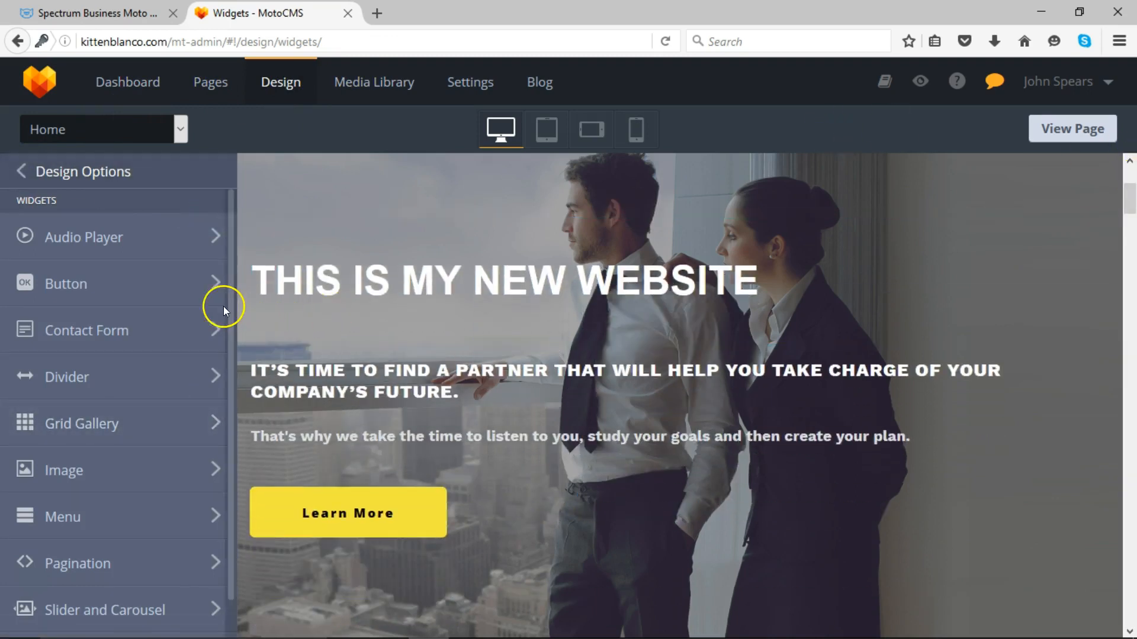
{"action": "left_click_drag", "start_coordinate": [227, 305], "coordinate": [233, 407]}
{"action": "left_click_drag", "start_coordinate": [227, 489], "coordinate": [232, 420]}
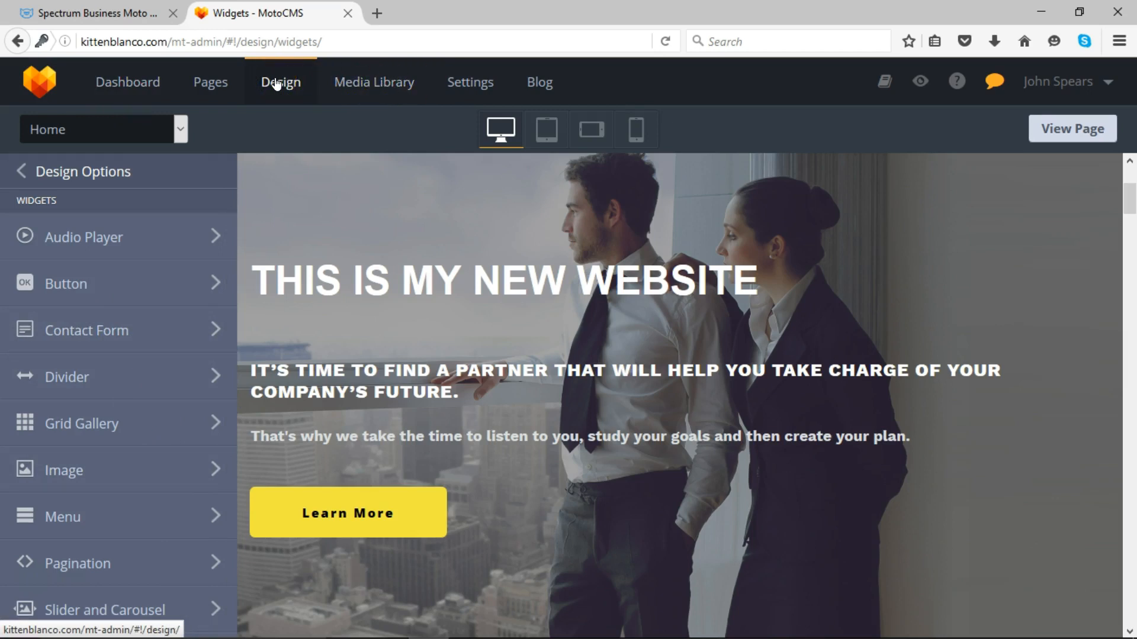
- Return to the Home page editor with page properties hidden and scroll the canvas
{"action": "left_click", "coordinate": [217, 88]}
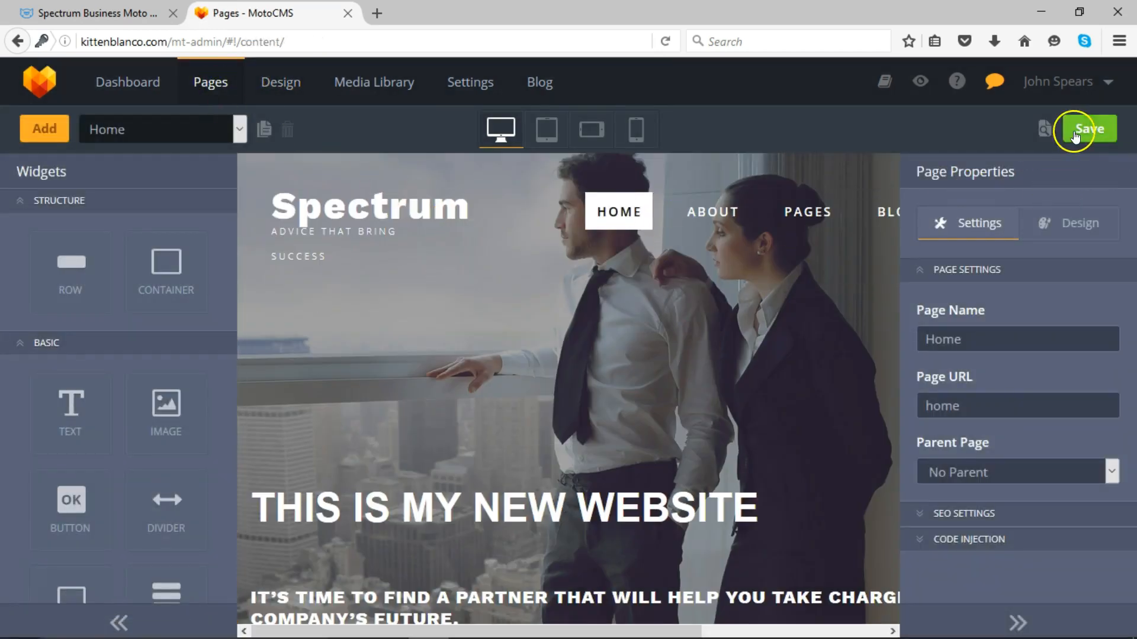
{"action": "left_click", "coordinate": [1017, 619]}
{"action": "mouse_move", "coordinate": [1119, 189]}
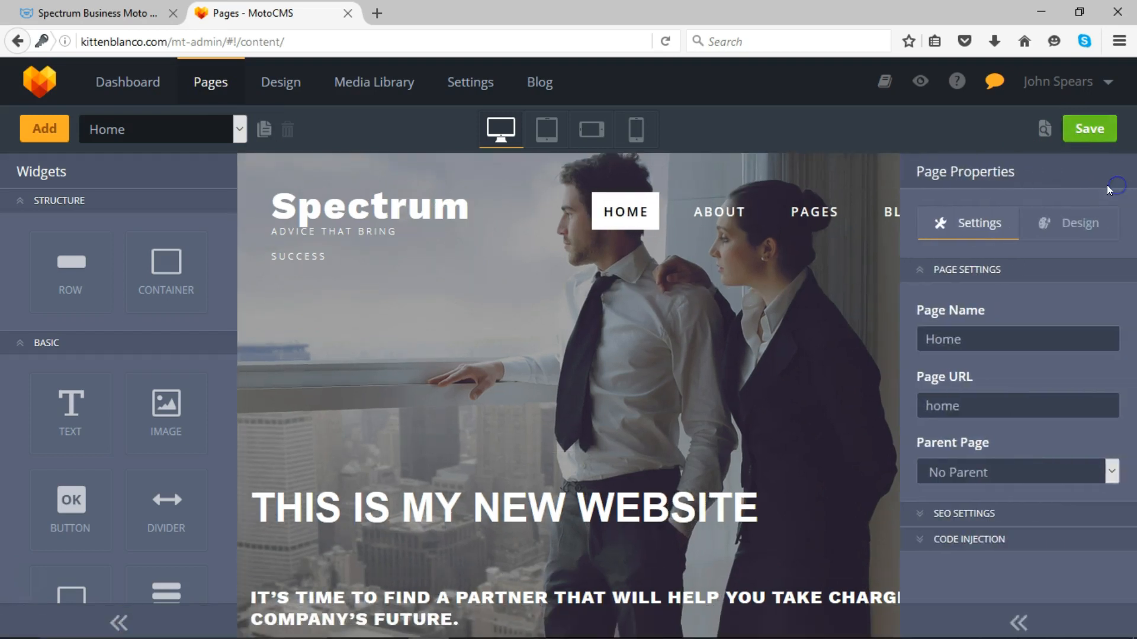
{"action": "left_click_drag", "start_coordinate": [1119, 181], "coordinate": [1108, 228]}
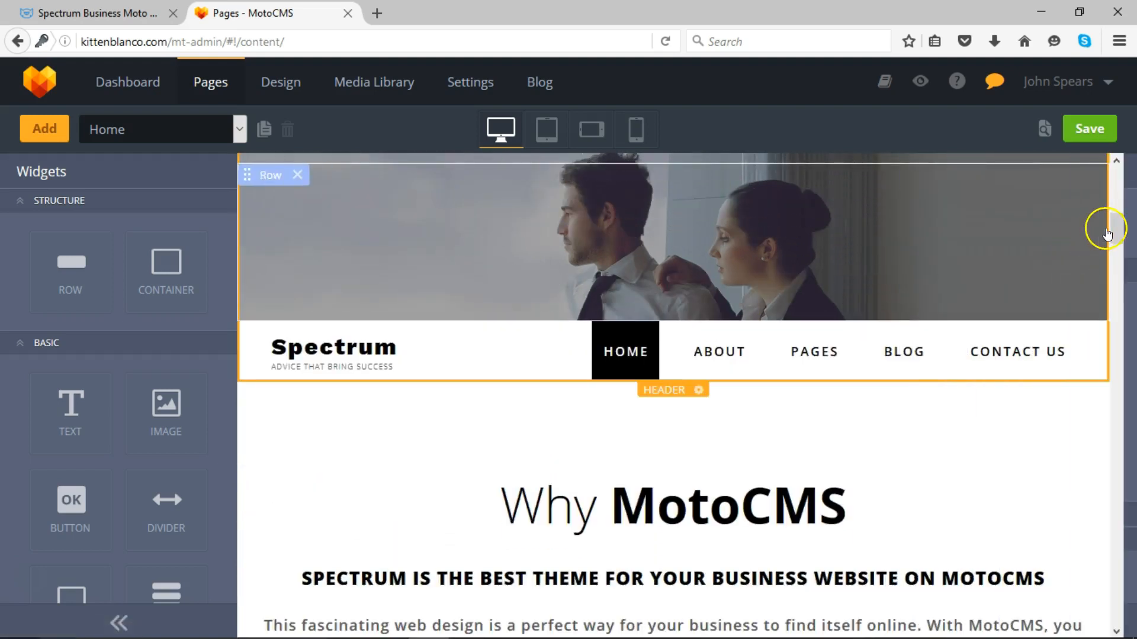
{"action": "left_click_drag", "start_coordinate": [1113, 228], "coordinate": [1118, 256]}
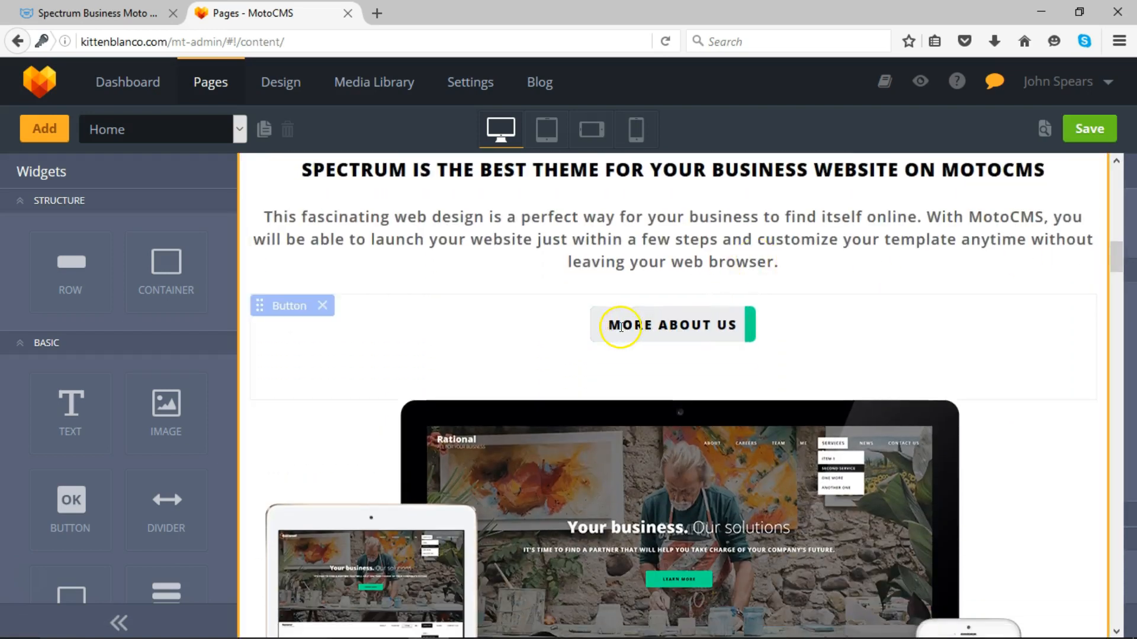
- Inspect the 'MORE ABOUT US' button and devices image, closing the Media Library unchanged
{"action": "left_click", "coordinate": [600, 333]}
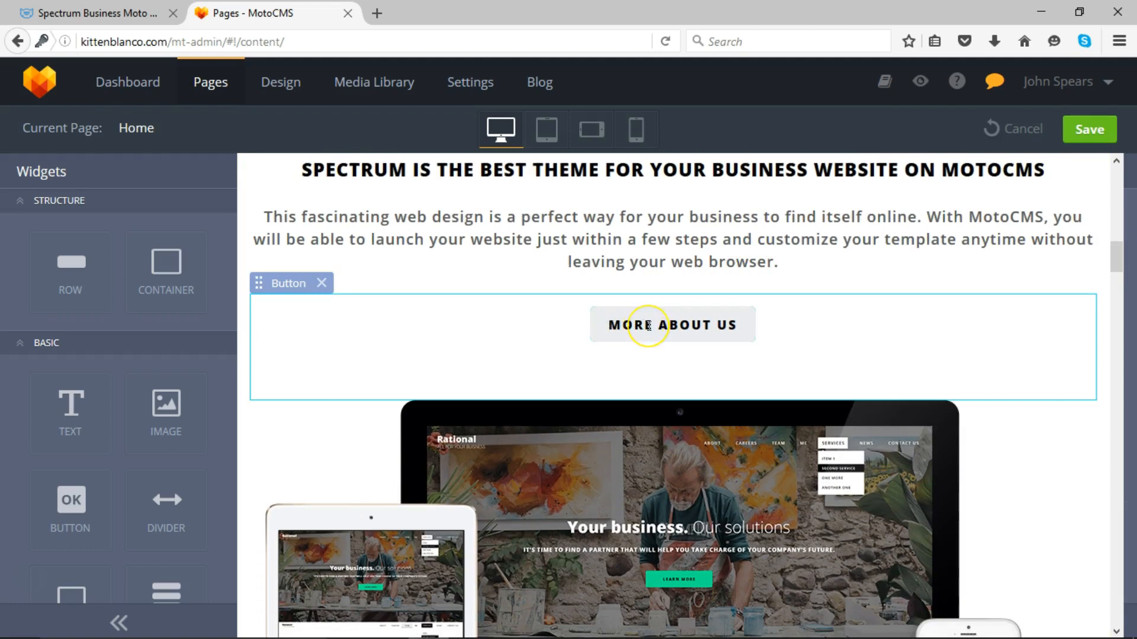
{"action": "type", "text": "df"}
{"action": "key", "text": "BackSpace"}
{"action": "key", "text": "BackSpace"}
{"action": "left_click", "coordinate": [619, 437]}
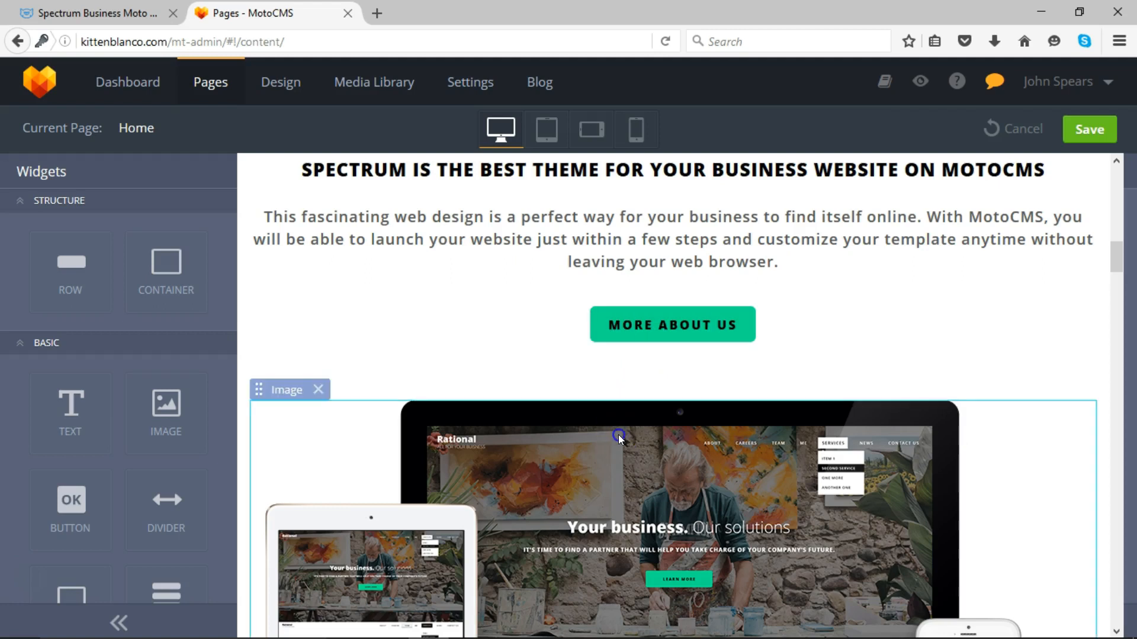
{"action": "double_click", "coordinate": [618, 434]}
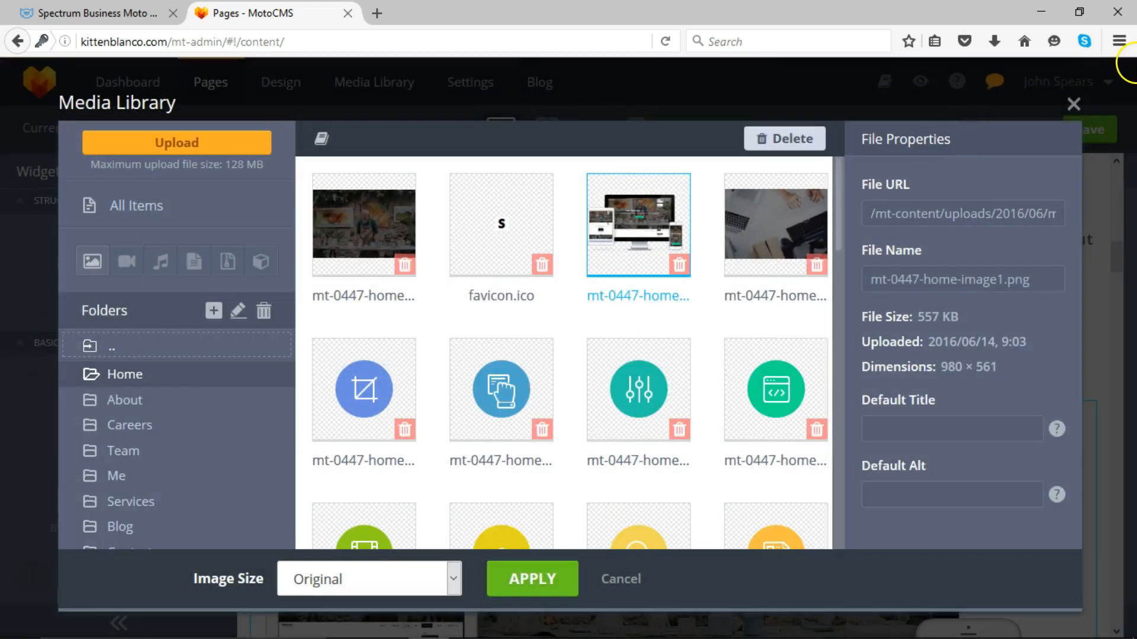
{"action": "left_click", "coordinate": [1066, 106]}
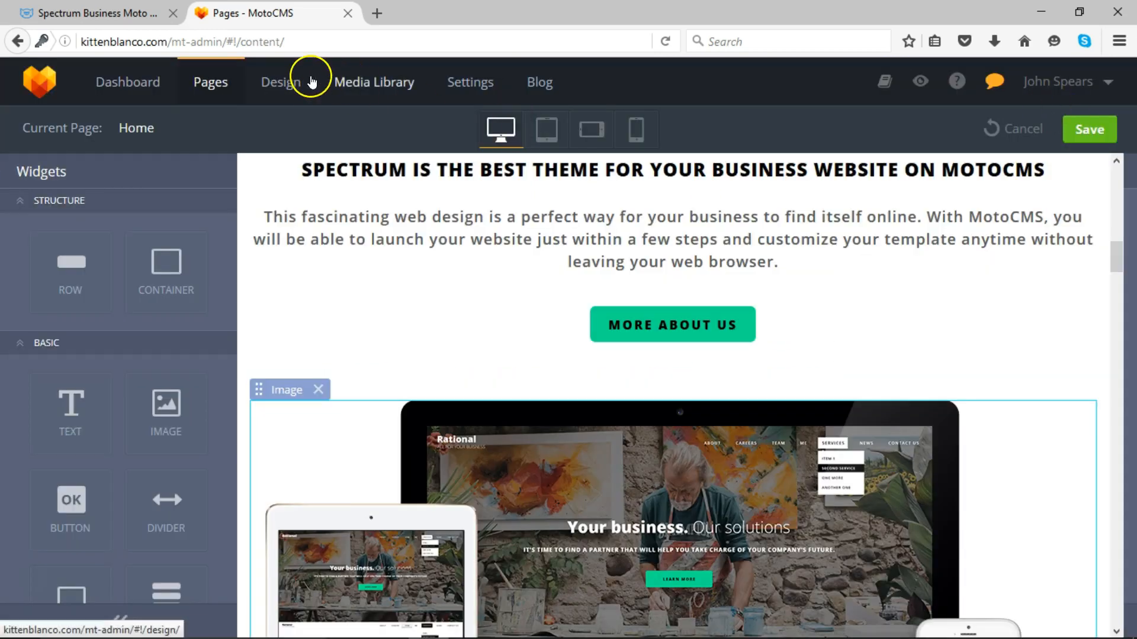
- Discard the unsaved page edits for the Media Library, then view General settings (website name Moto3)
{"action": "left_click", "coordinate": [364, 88]}
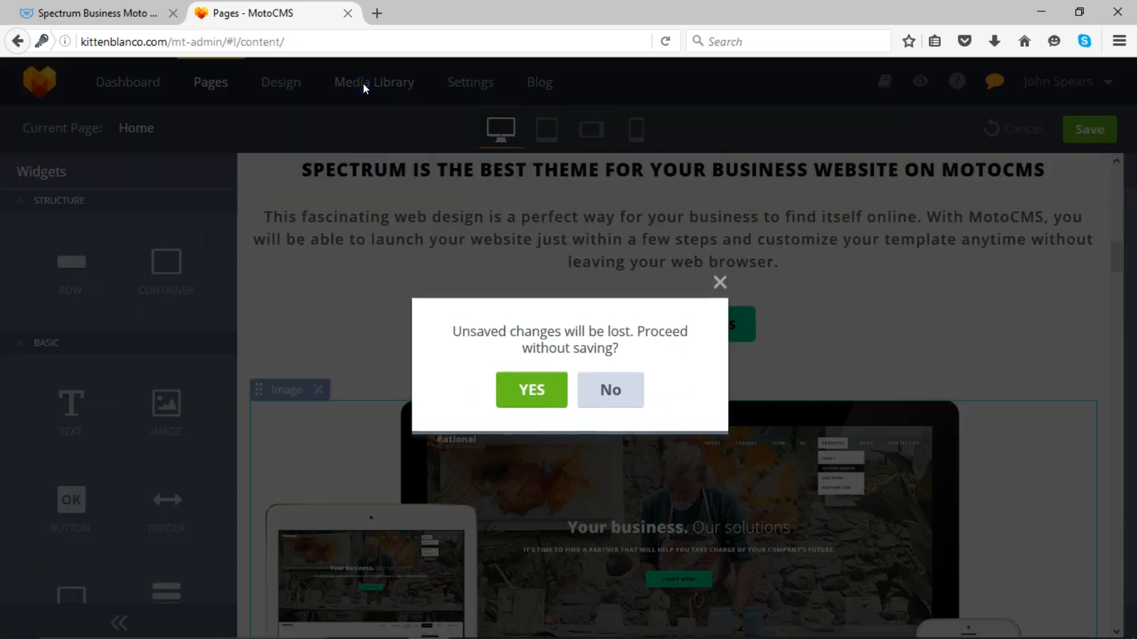
{"action": "left_click", "coordinate": [538, 398]}
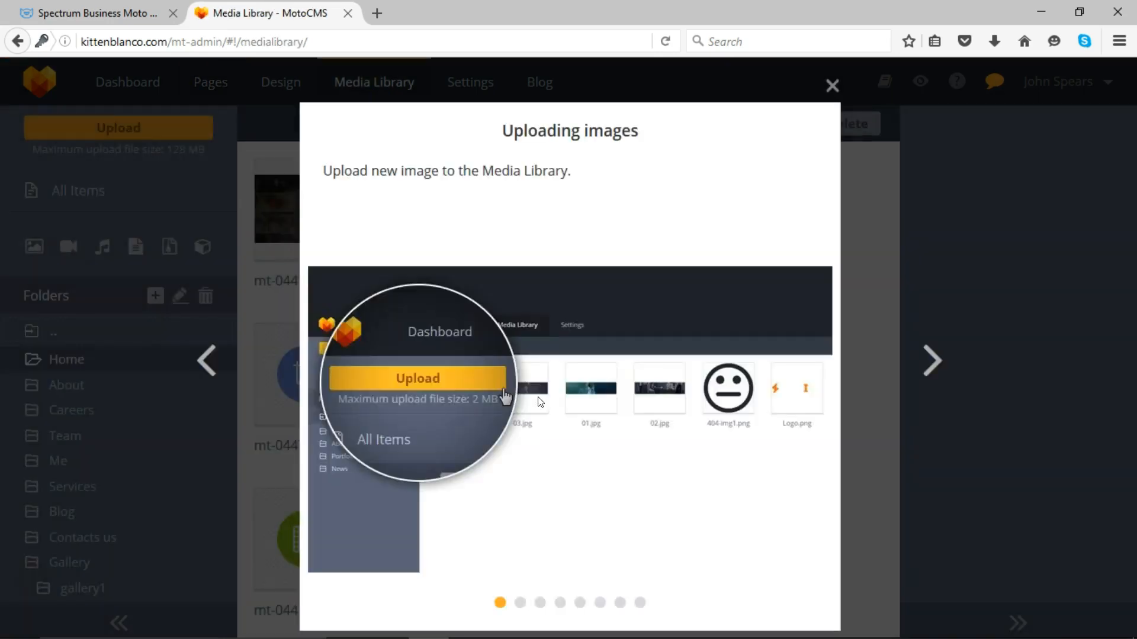
{"action": "left_click", "coordinate": [832, 87]}
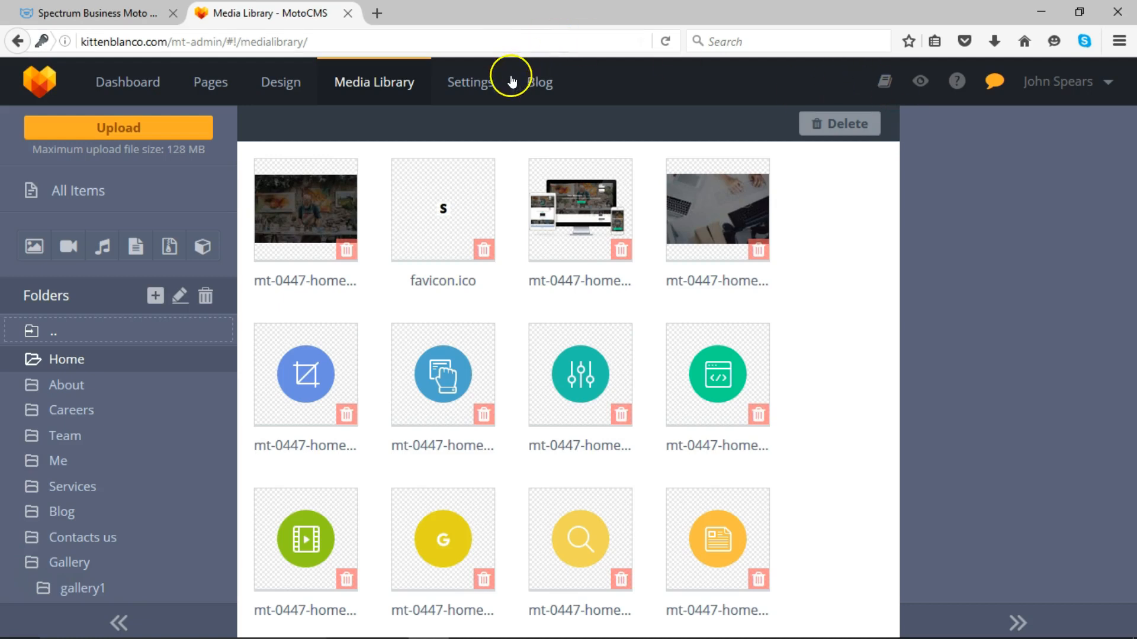
{"action": "left_click", "coordinate": [454, 92]}
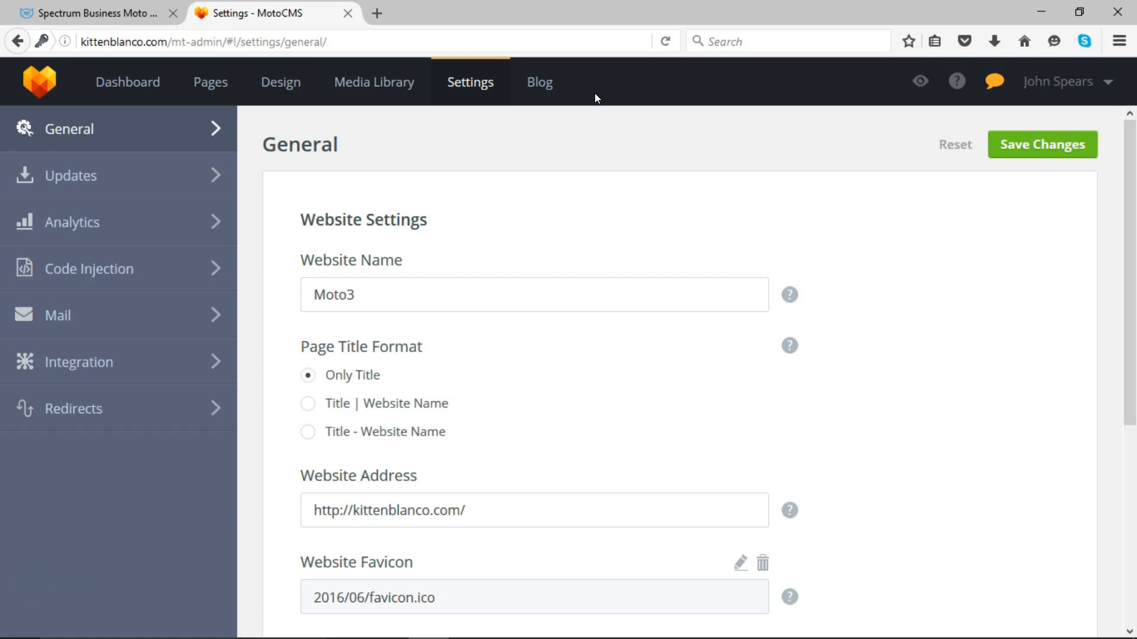
- Browse the General, Updates and Analytics settings pages
{"action": "left_click", "coordinate": [526, 81]}
{"action": "left_click_drag", "start_coordinate": [1130, 156], "coordinate": [1132, 215]}
{"action": "left_click", "coordinate": [319, 245]}
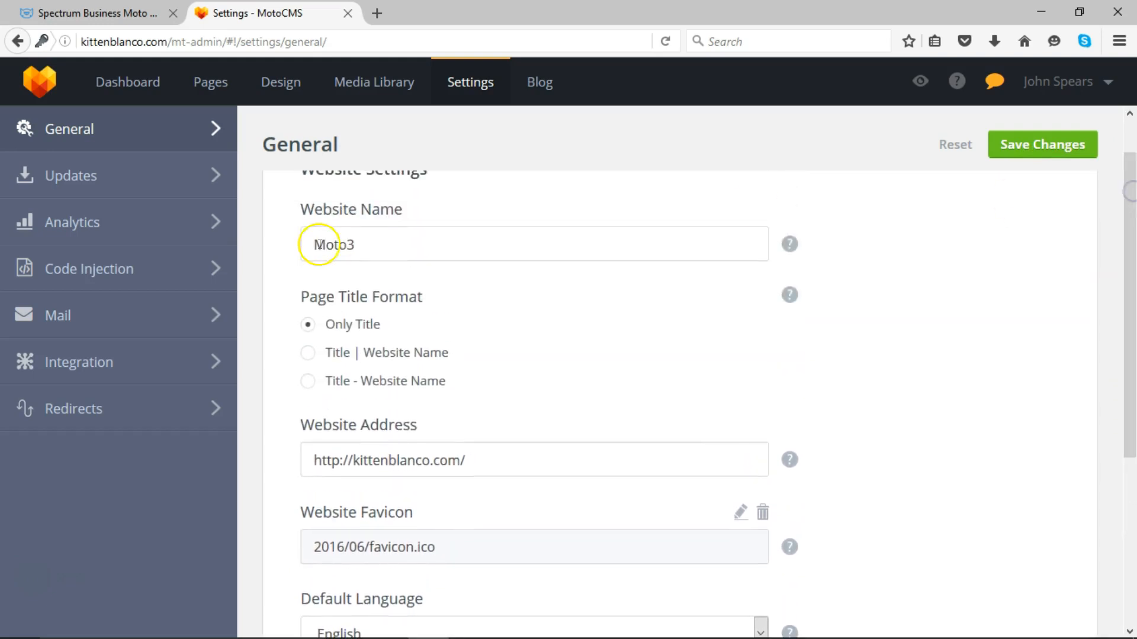
{"action": "left_click", "coordinate": [52, 175]}
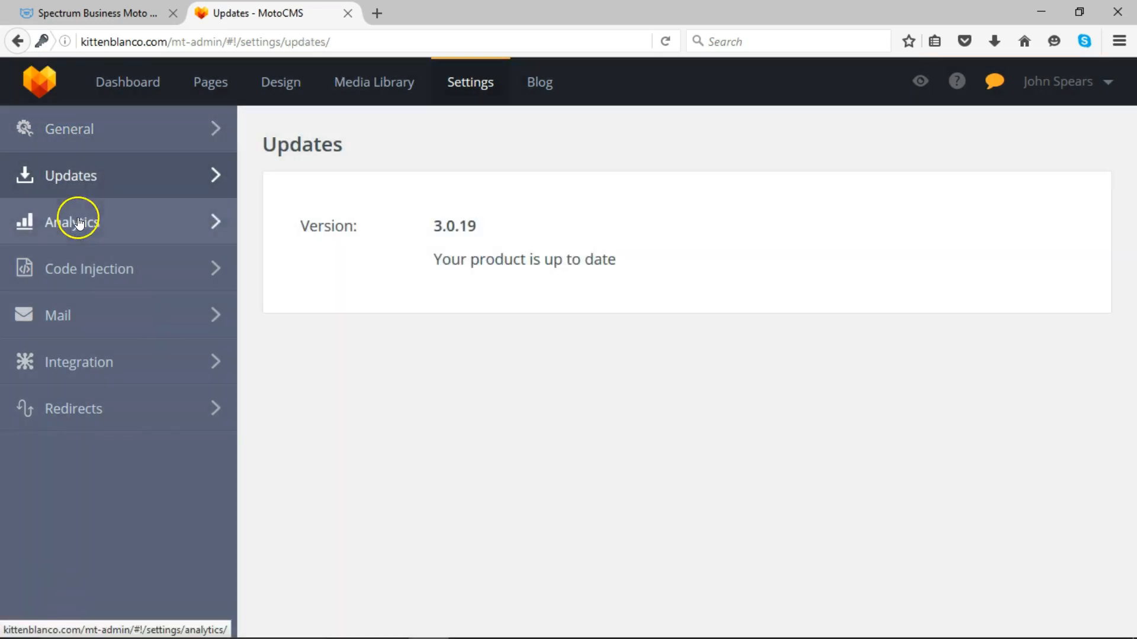
{"action": "left_click", "coordinate": [79, 222]}
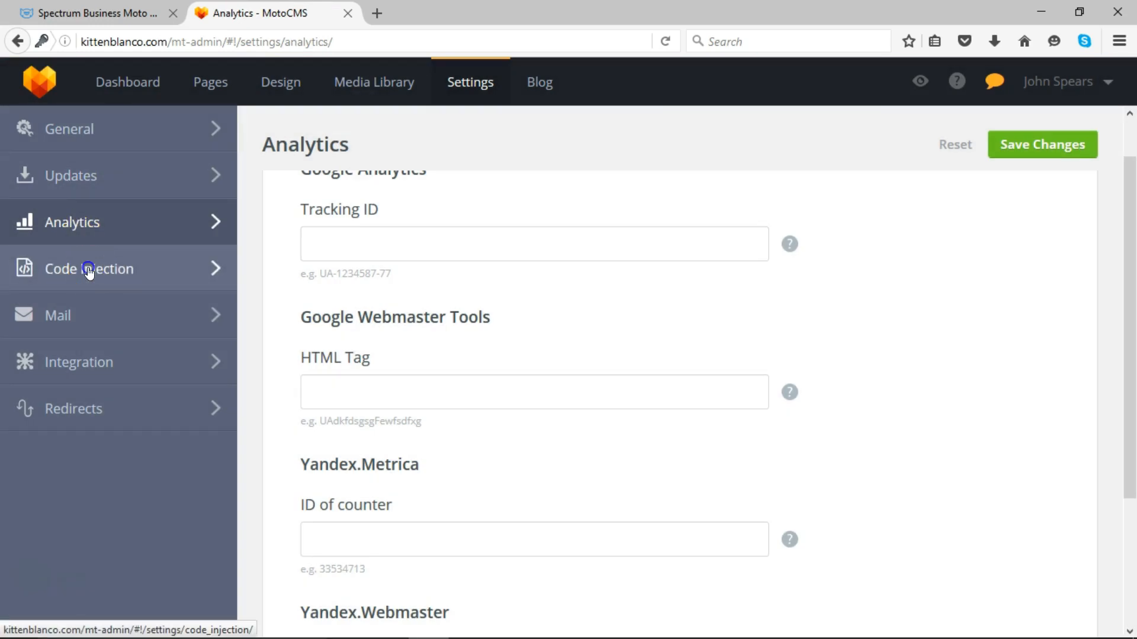
- Step through Code Injection, Mail, Integration and Redirects settings, then return to the Dashboard
{"action": "left_click", "coordinate": [88, 269]}
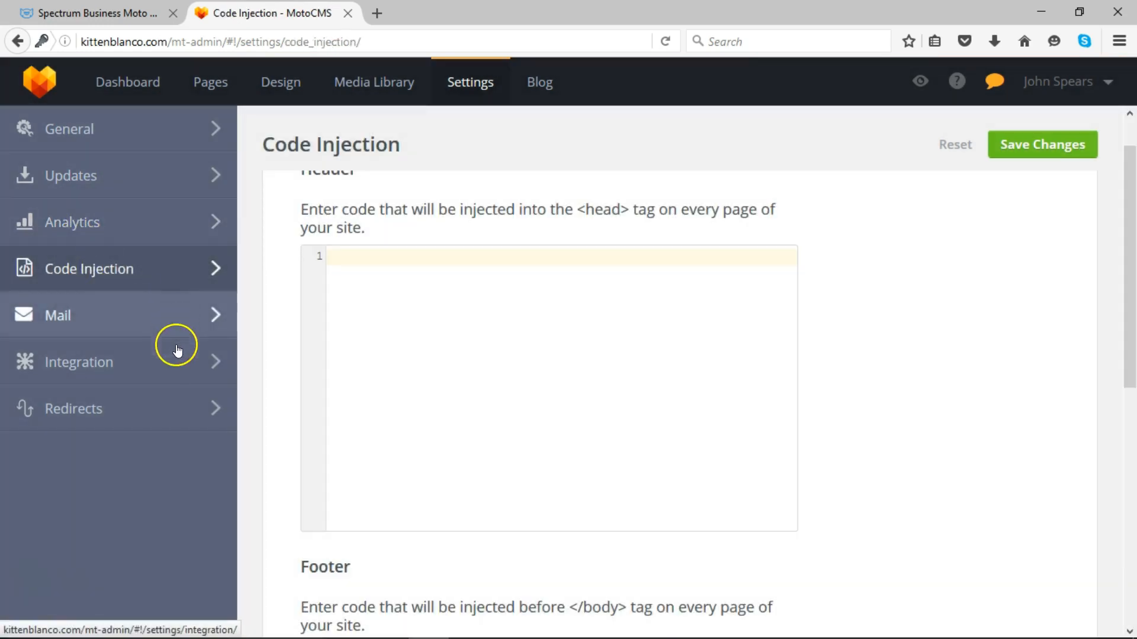
{"action": "left_click", "coordinate": [170, 315]}
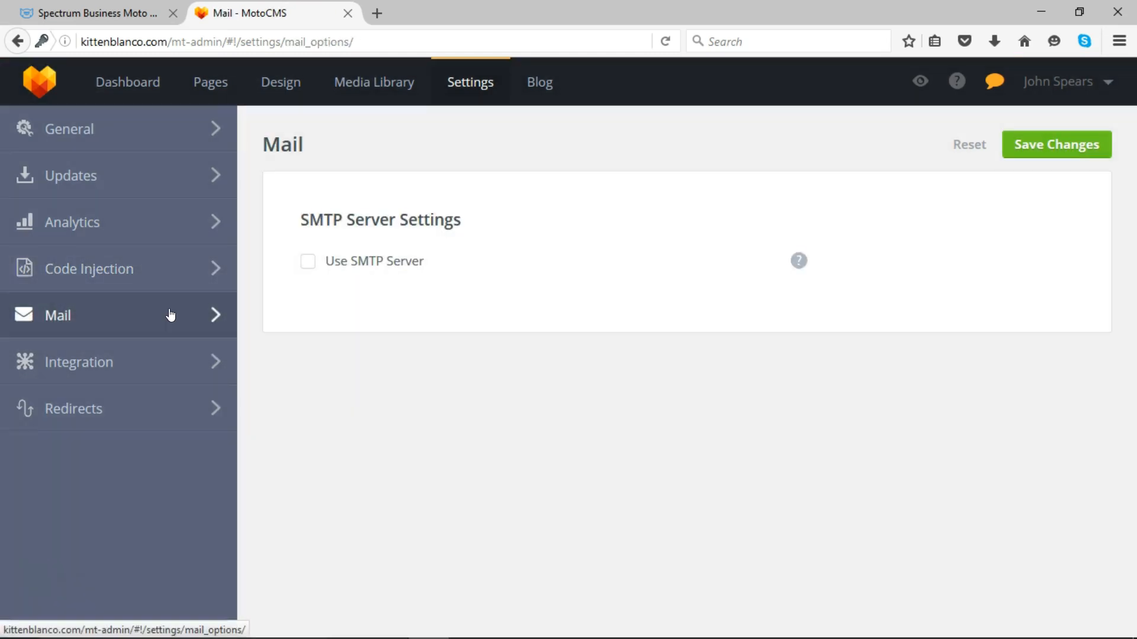
{"action": "left_click", "coordinate": [172, 370]}
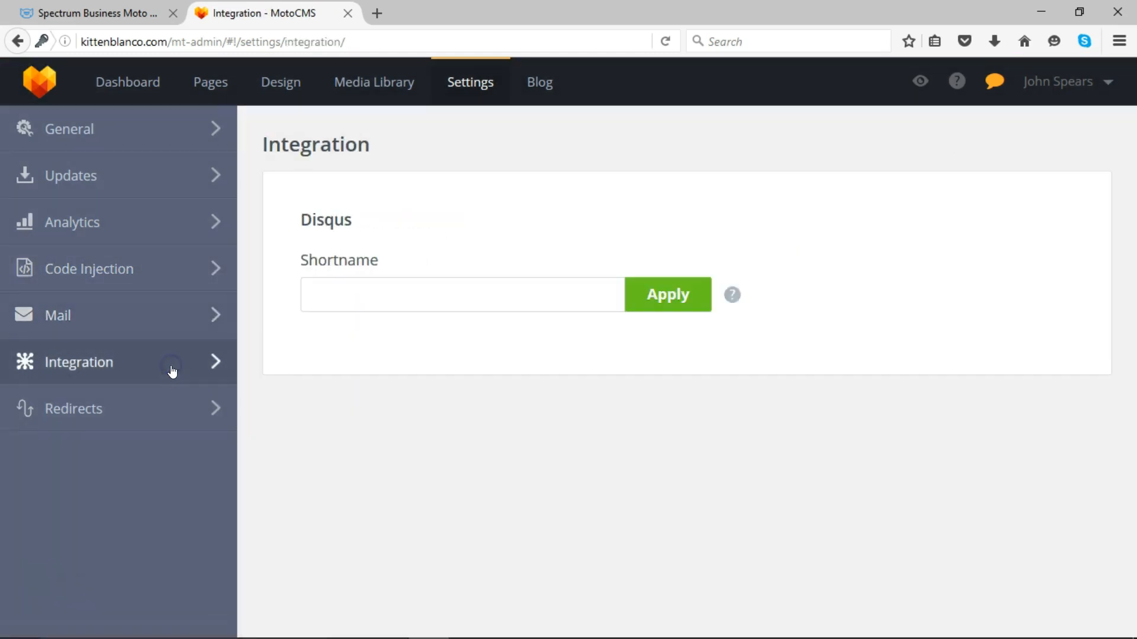
{"action": "left_click", "coordinate": [160, 403]}
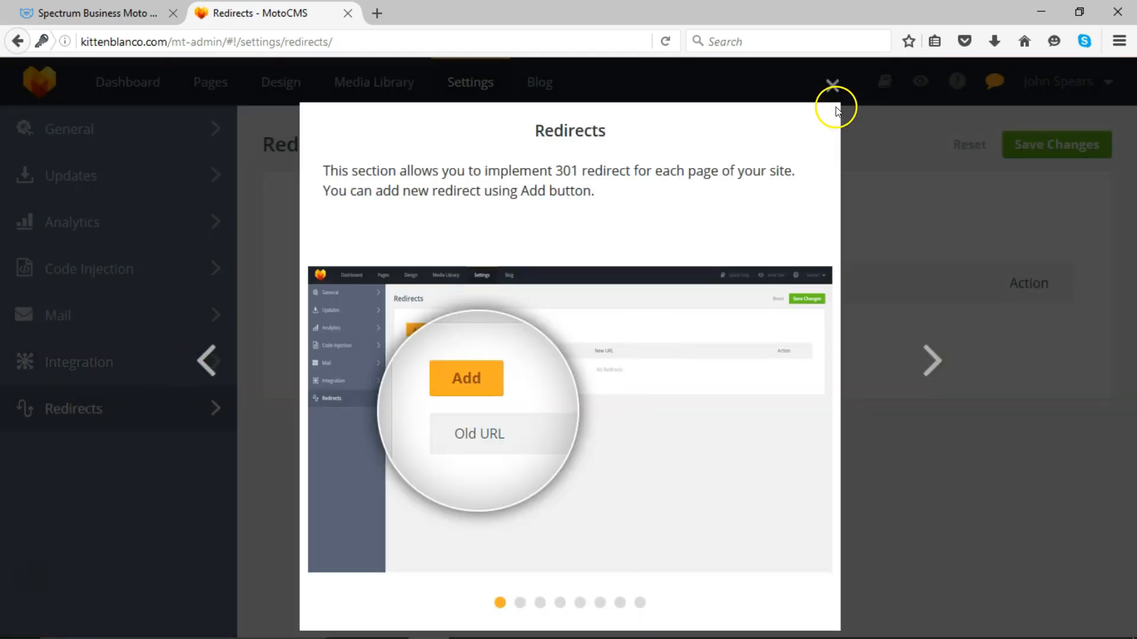
{"action": "left_click", "coordinate": [831, 89]}
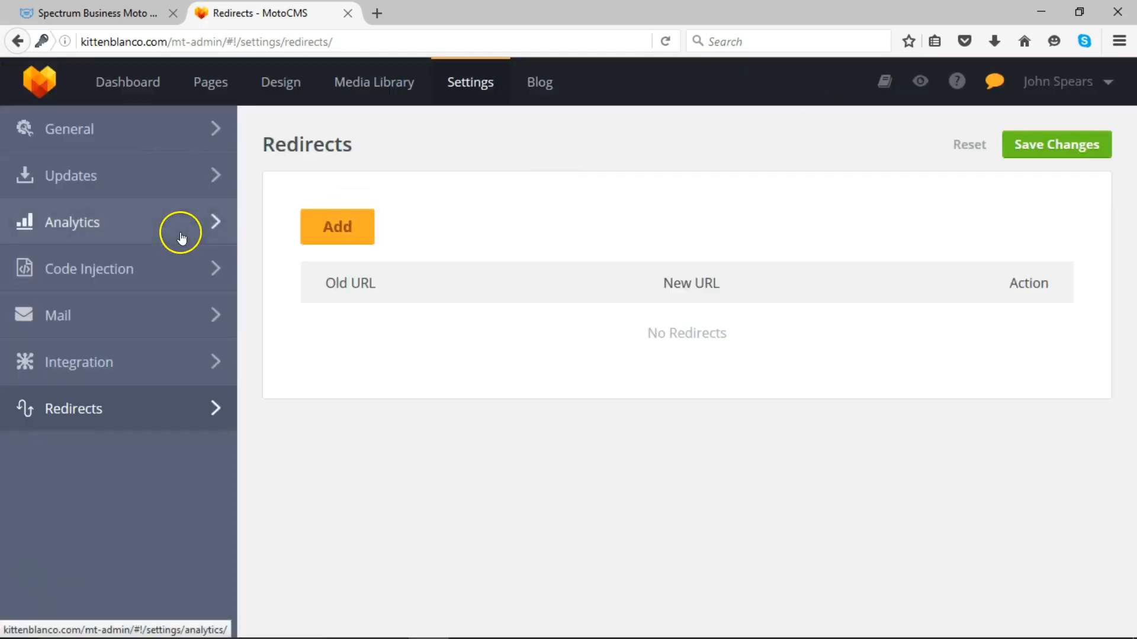
{"action": "left_click", "coordinate": [132, 85]}
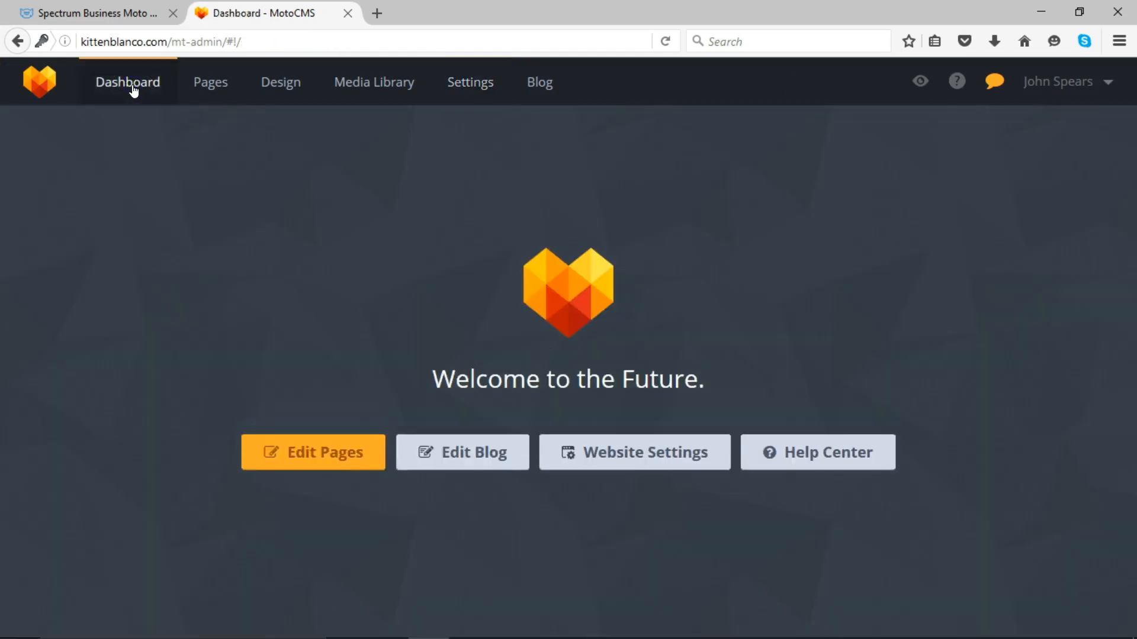
- Reopen Website Settings at the General section and launch accounts.motocms.com in a new tab
{"action": "left_click", "coordinate": [589, 451]}
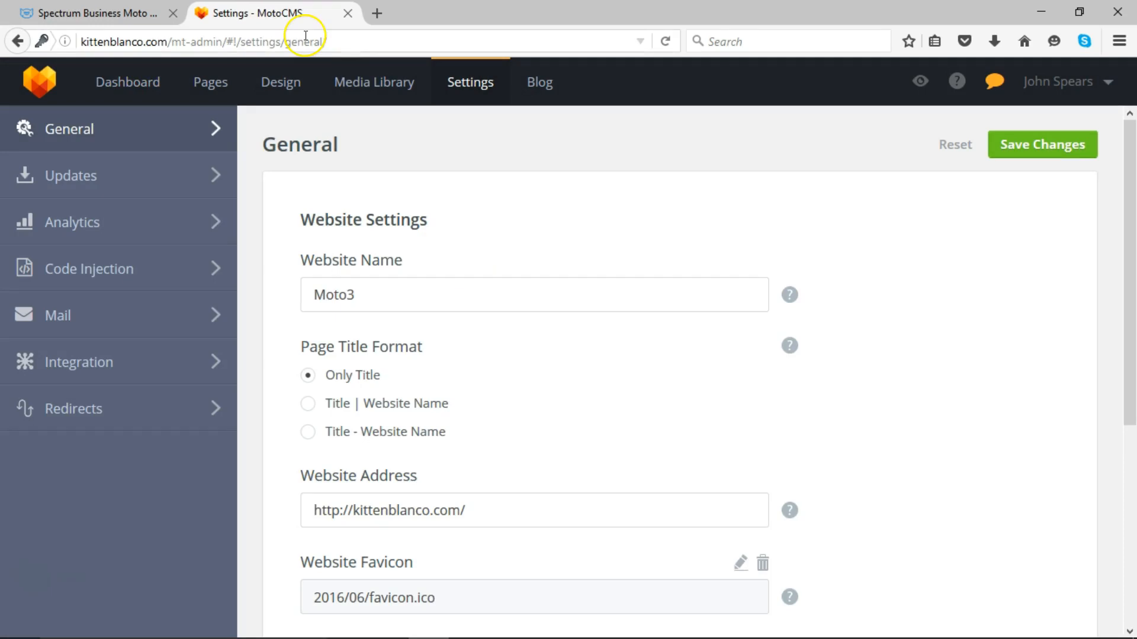
{"action": "left_click", "coordinate": [117, 81]}
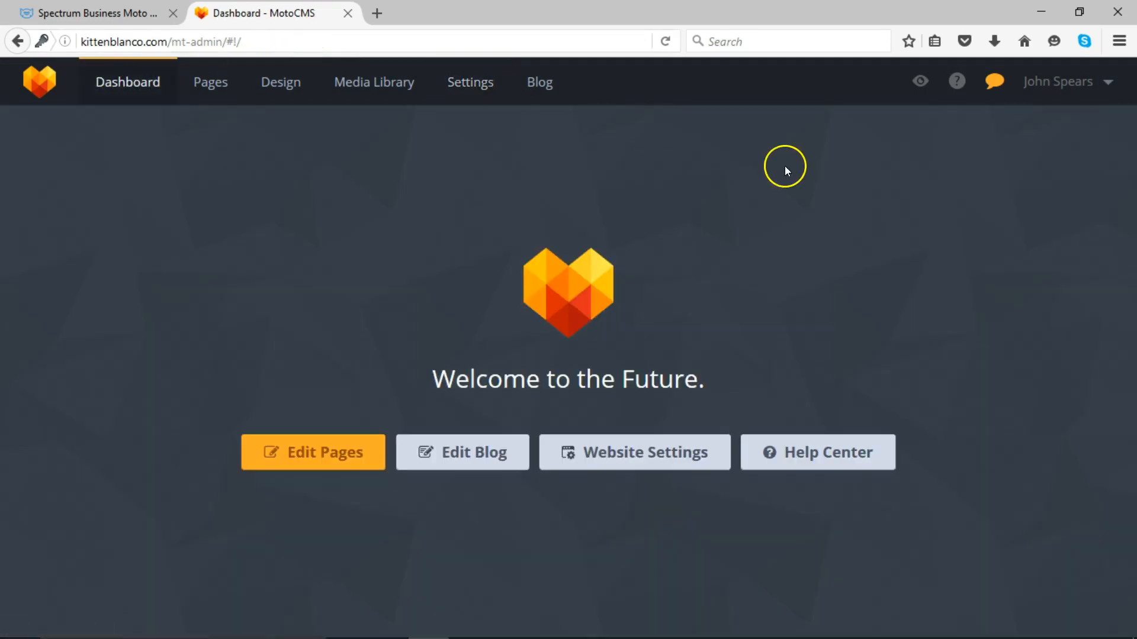
{"action": "left_click", "coordinate": [657, 454]}
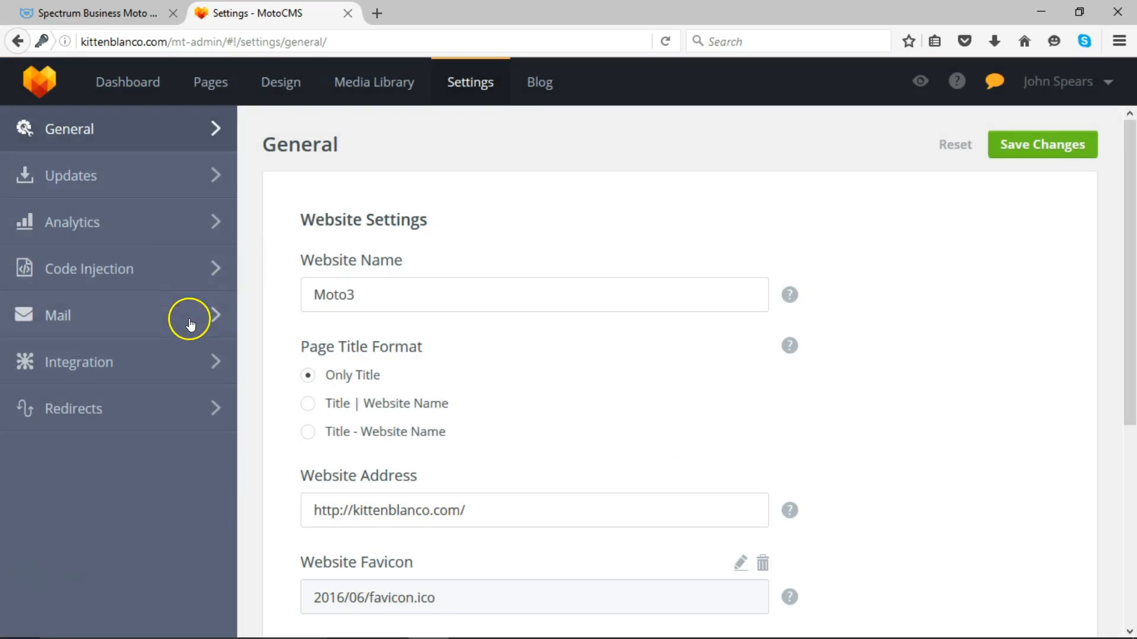
{"action": "left_click", "coordinate": [179, 138]}
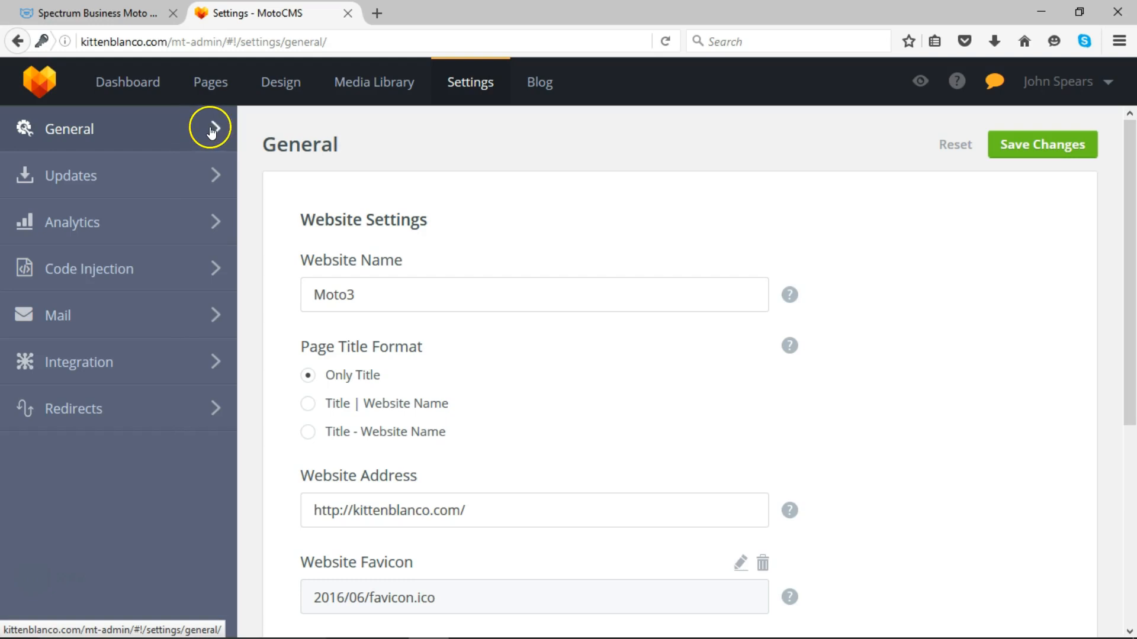
{"action": "left_click", "coordinate": [34, 583]}
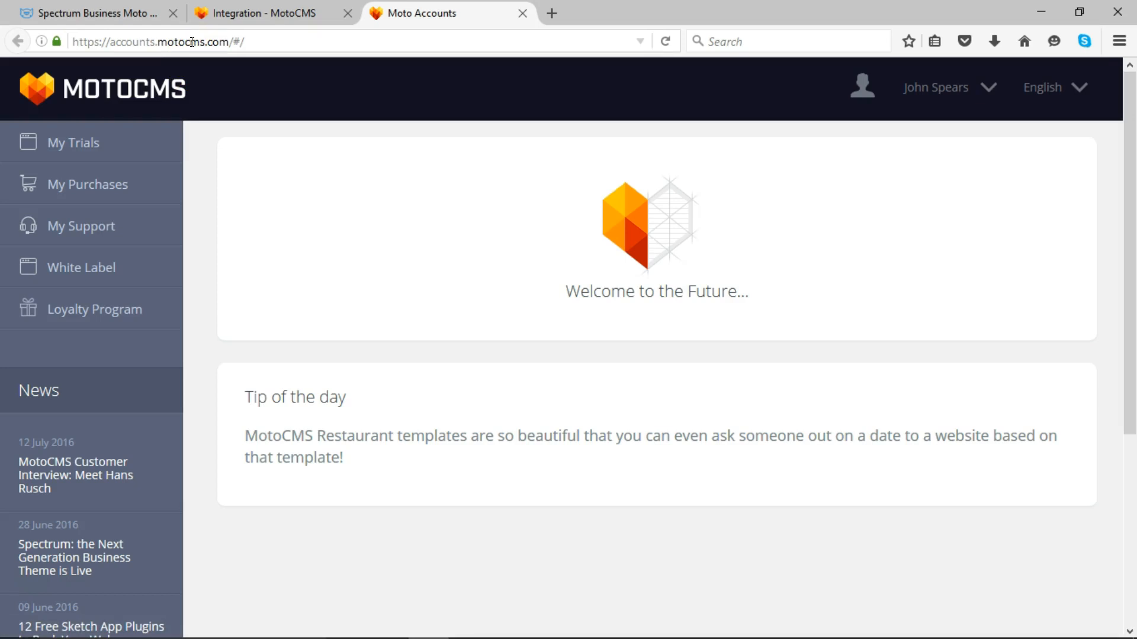
- Open the account user menu and review My Purchases and My Support packages
{"action": "left_click", "coordinate": [697, 98]}
{"action": "left_click", "coordinate": [967, 94]}
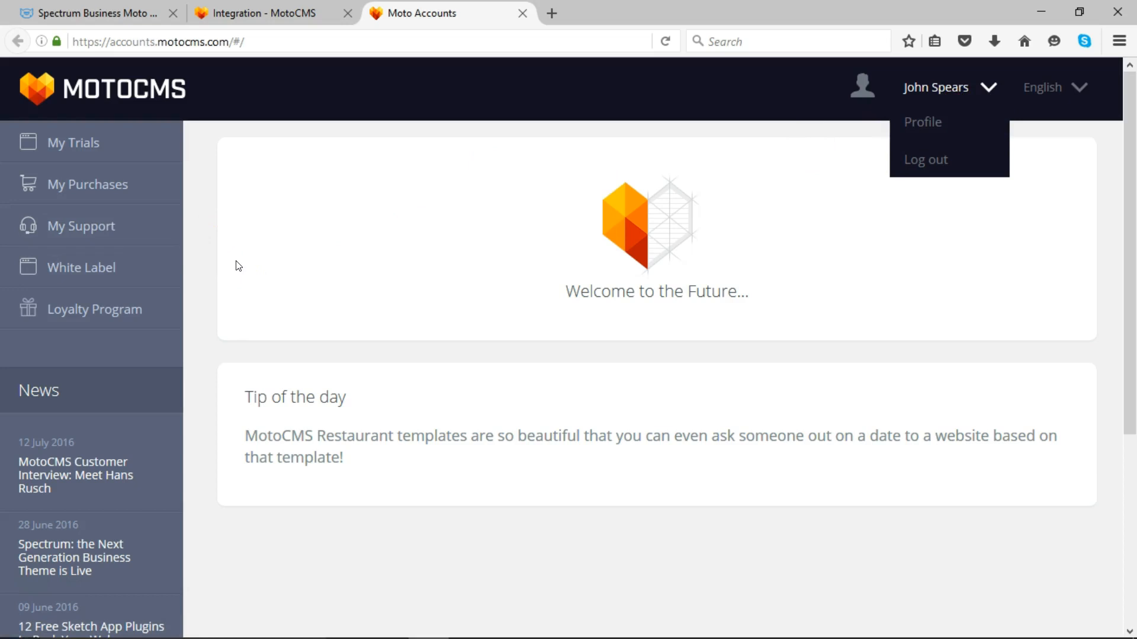
{"action": "left_click", "coordinate": [120, 191]}
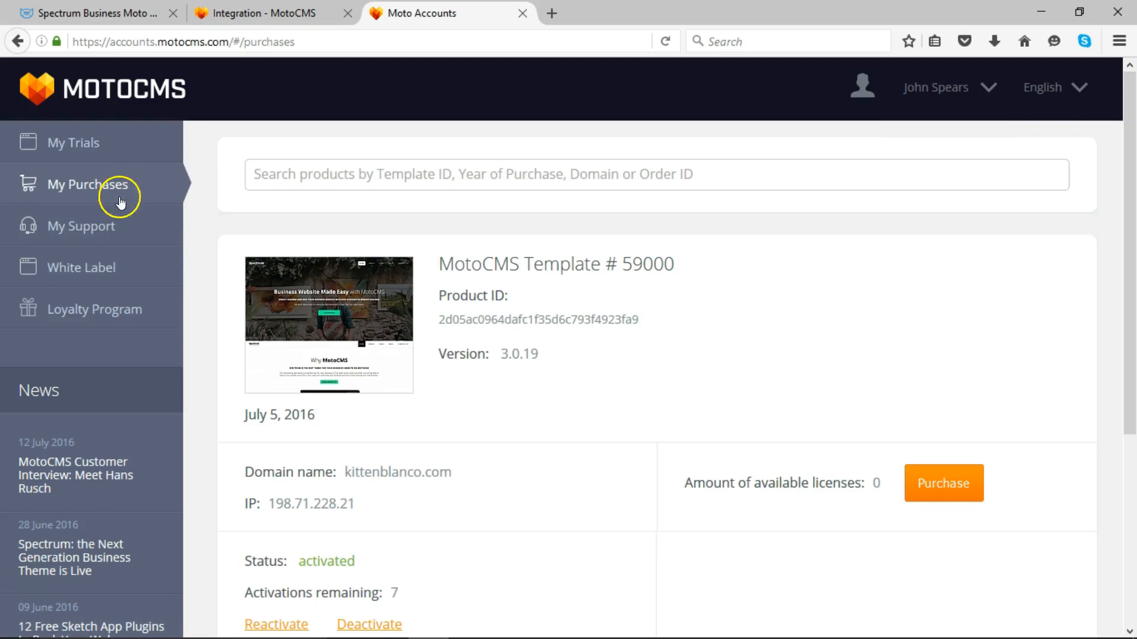
{"action": "left_click", "coordinate": [122, 236]}
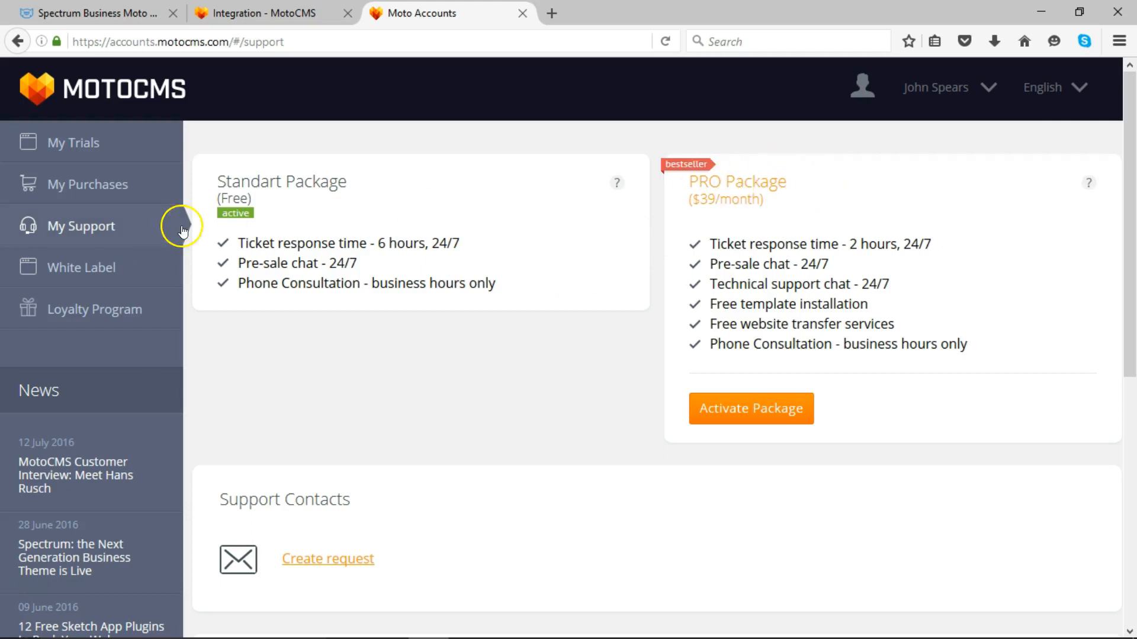
- Scroll through the Loyalty Program achievements, then view White Label showing 0 available licenses
{"action": "left_click", "coordinate": [149, 324]}
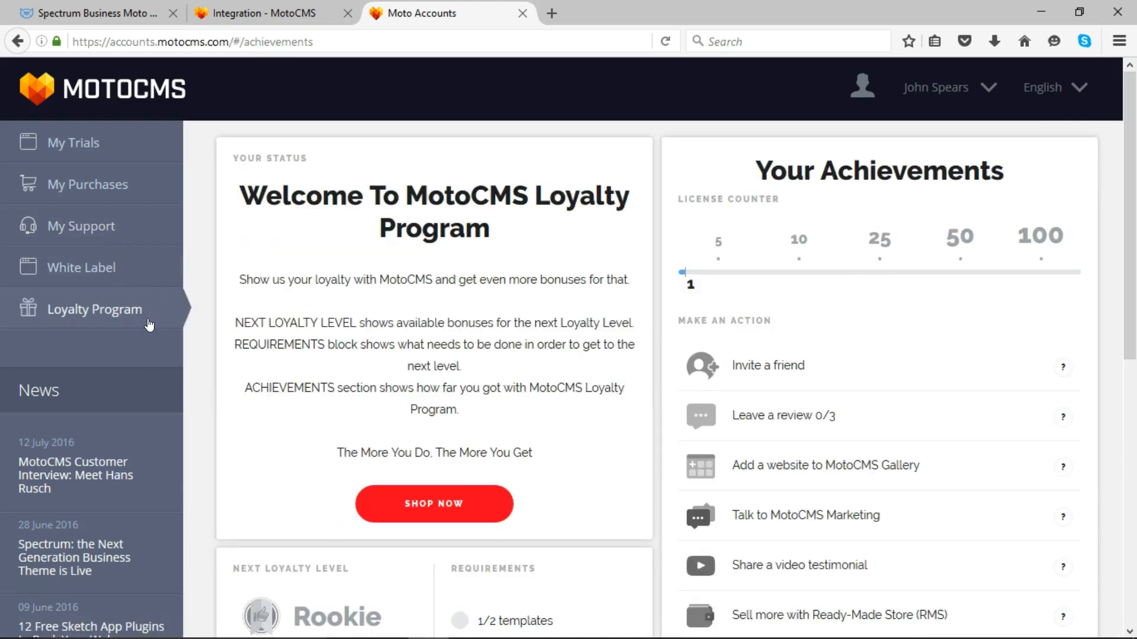
{"action": "left_click_drag", "start_coordinate": [1128, 255], "coordinate": [1132, 301]}
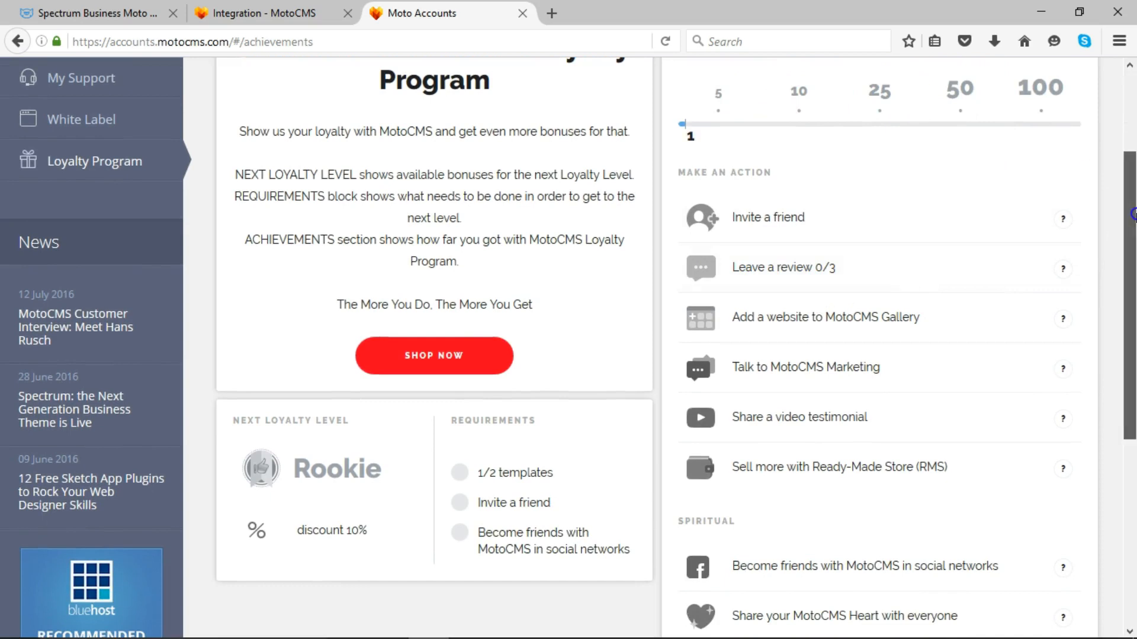
{"action": "left_click", "coordinate": [1132, 109]}
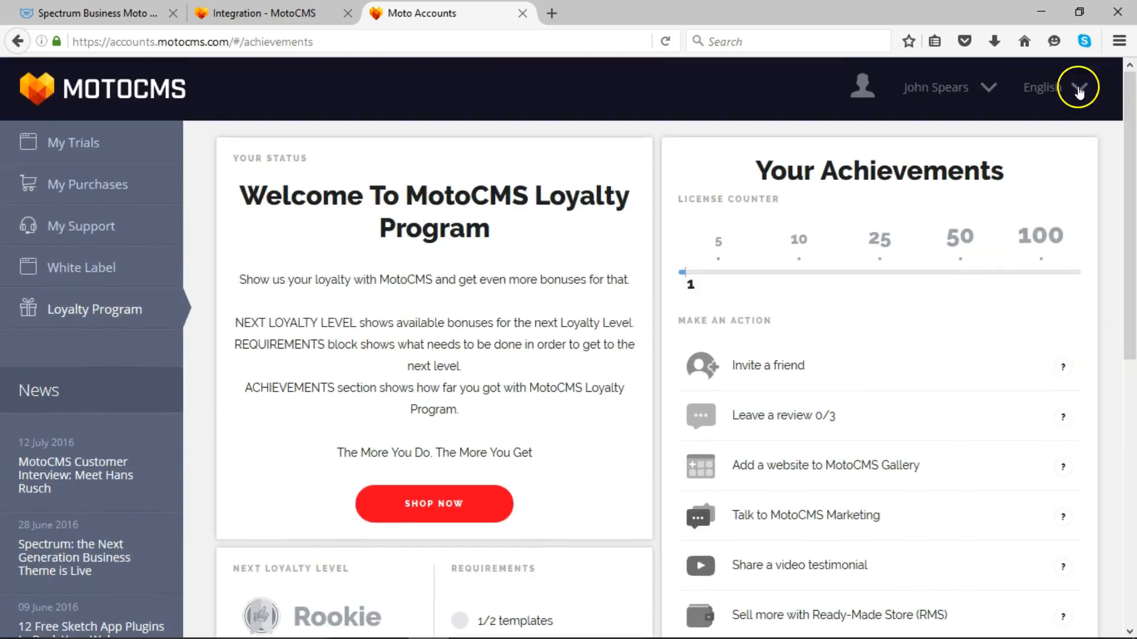
{"action": "left_click", "coordinate": [95, 276]}
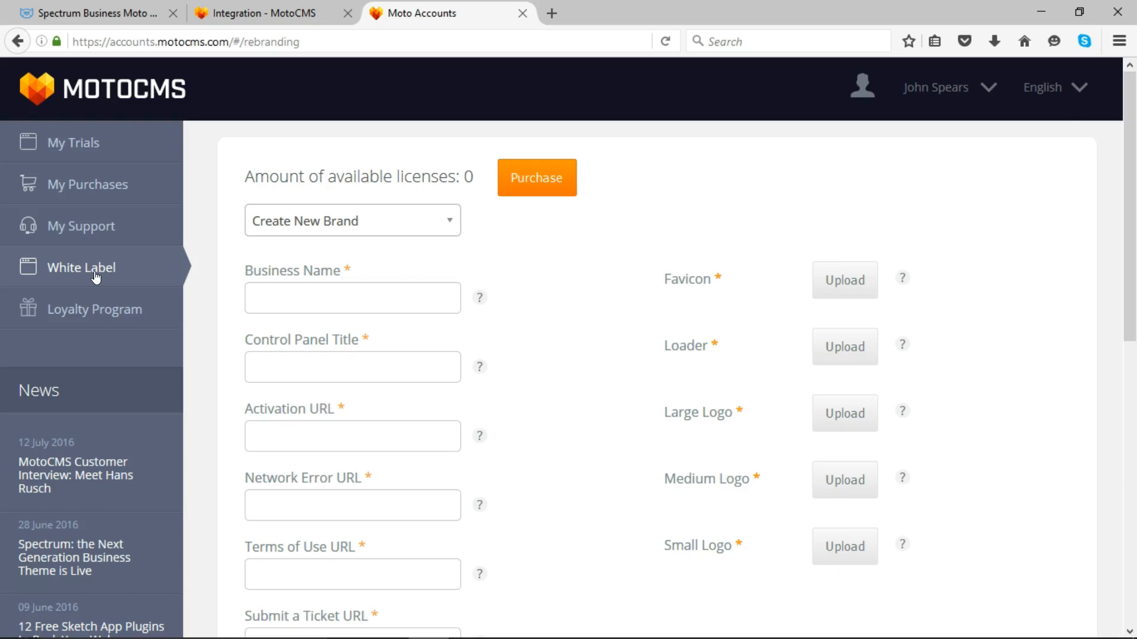
- Return to the kittenblanco.com admin tab's Dashboard 'Welcome to the Future.' screen
{"action": "left_click", "coordinate": [220, 9]}
{"action": "left_click", "coordinate": [130, 82]}
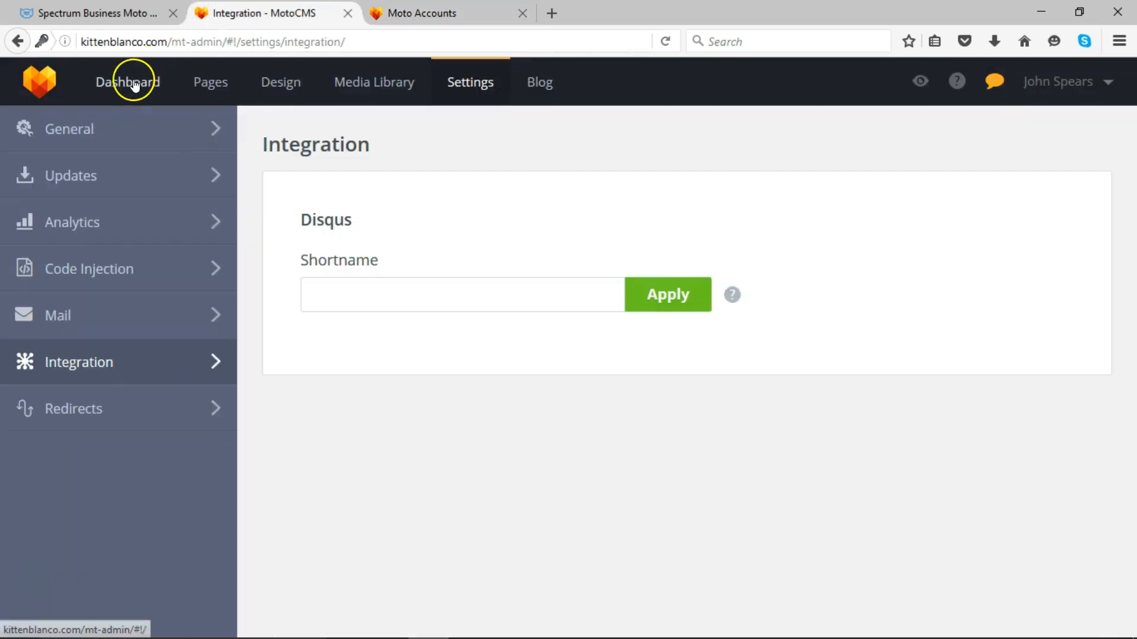
{"action": "left_click", "coordinate": [84, 13]}
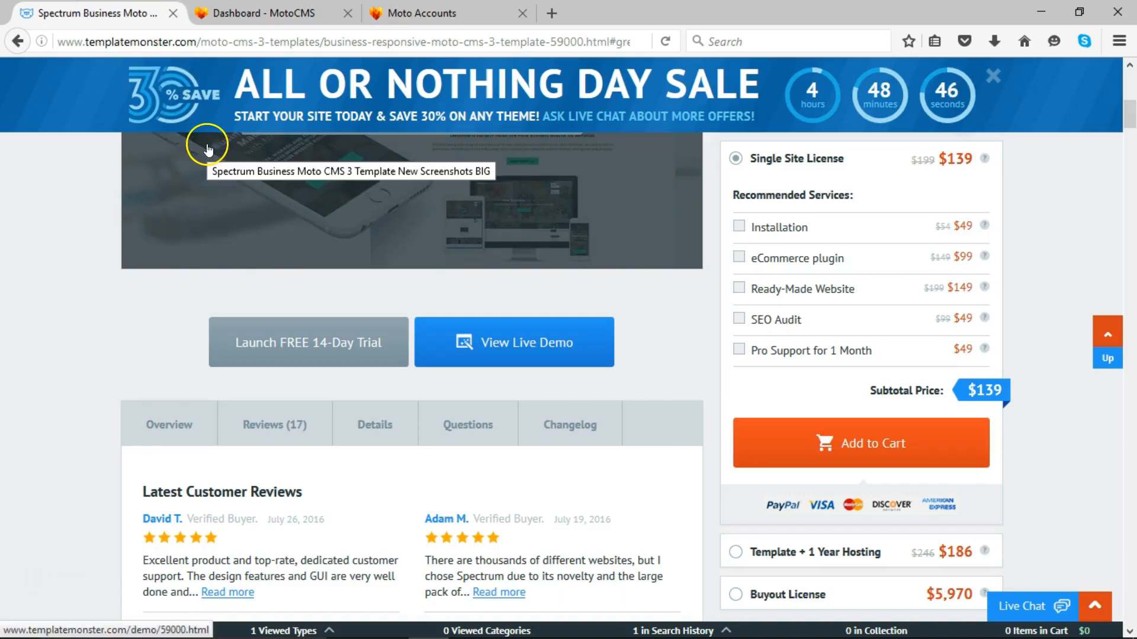
- Scroll to the top of the Spectrum template page and pick the $139 Single Site License
{"action": "left_click_drag", "start_coordinate": [1133, 113], "coordinate": [1135, 70]}
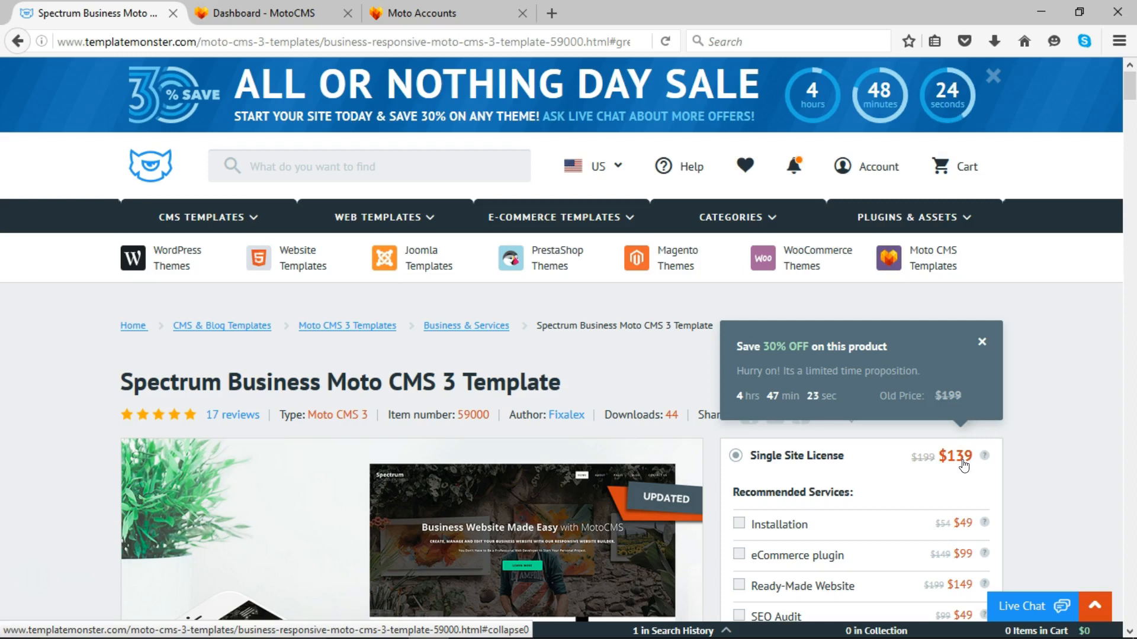
{"action": "left_click", "coordinate": [804, 463]}
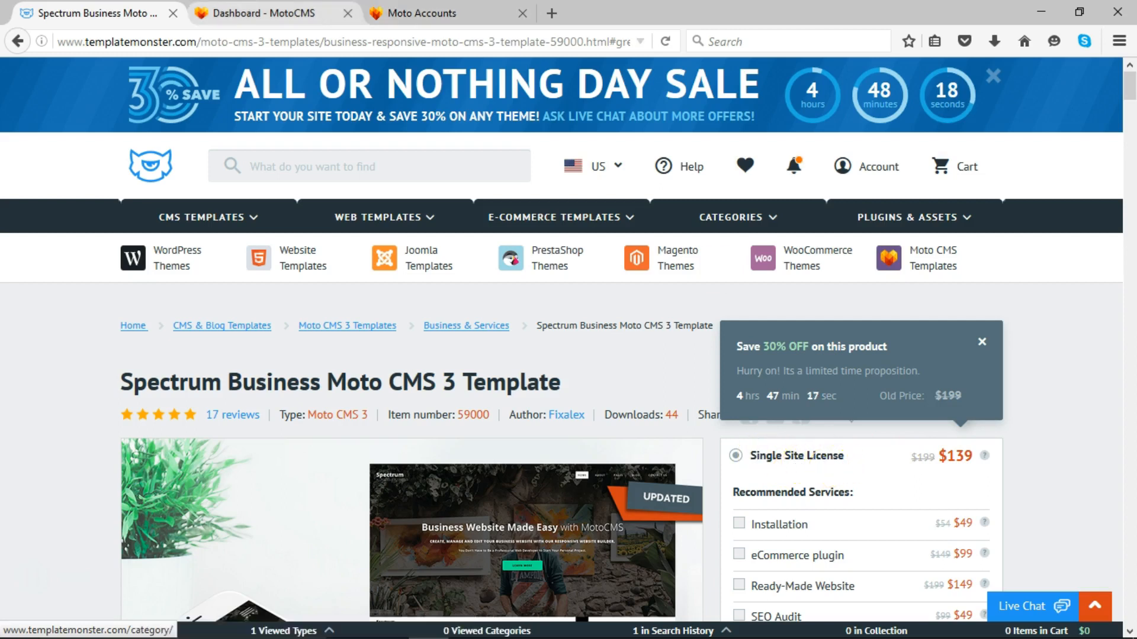
{"action": "left_click", "coordinate": [422, 13]}
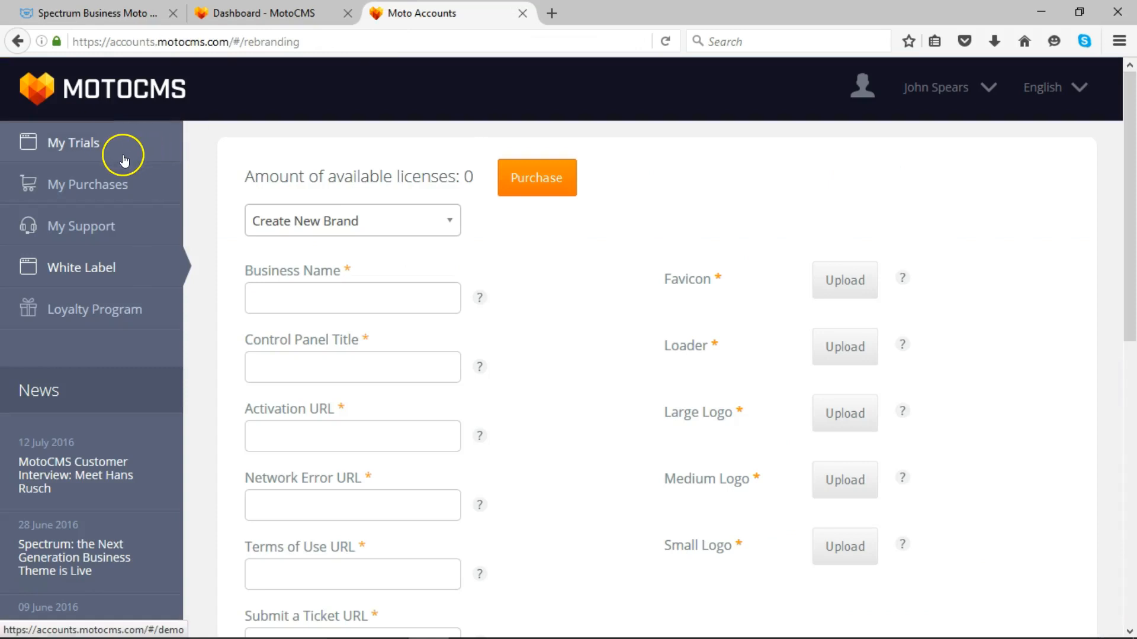
- Open My Purchases for MotoCMS Template #59000 and bring up the rebranding license offer
{"action": "left_click", "coordinate": [116, 181]}
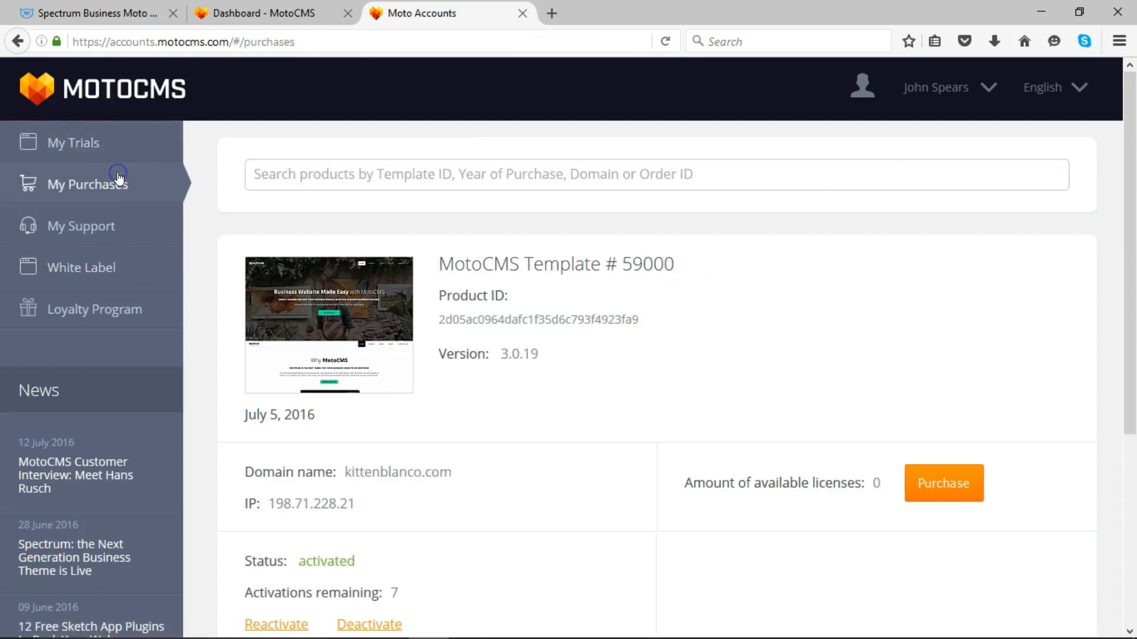
{"action": "left_click", "coordinate": [941, 489]}
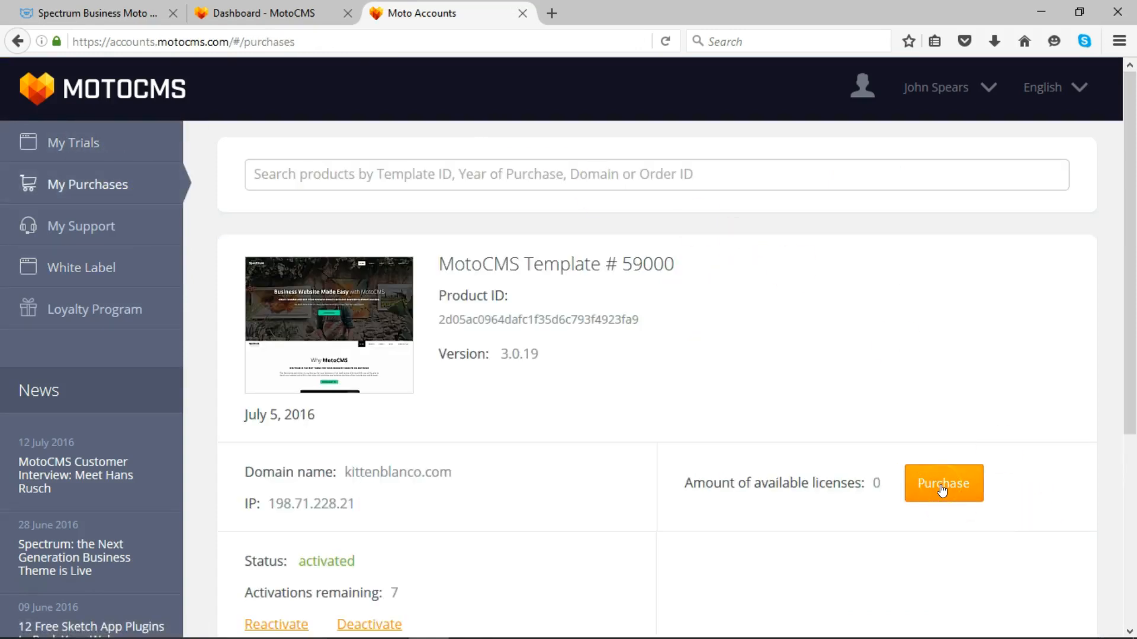
{"action": "left_click", "coordinate": [942, 490]}
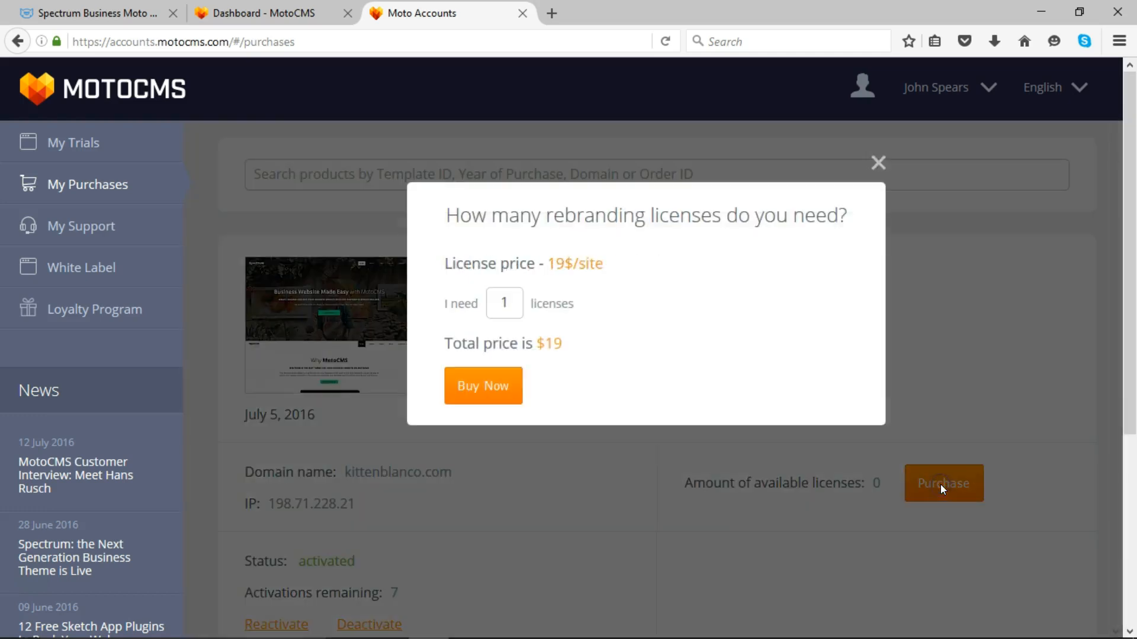
- Set the license quantity to 10, see the $190 quote, and close the offer unpurchased
{"action": "double_click", "coordinate": [502, 302]}
{"action": "type", "text": "10"}
{"action": "left_click", "coordinate": [877, 162]}
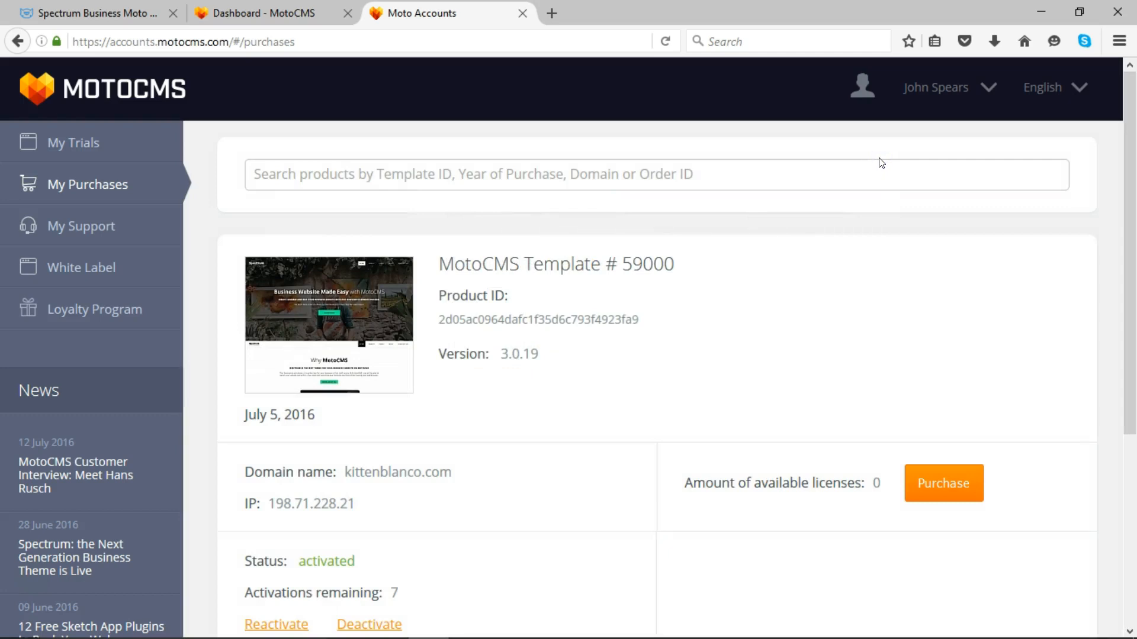